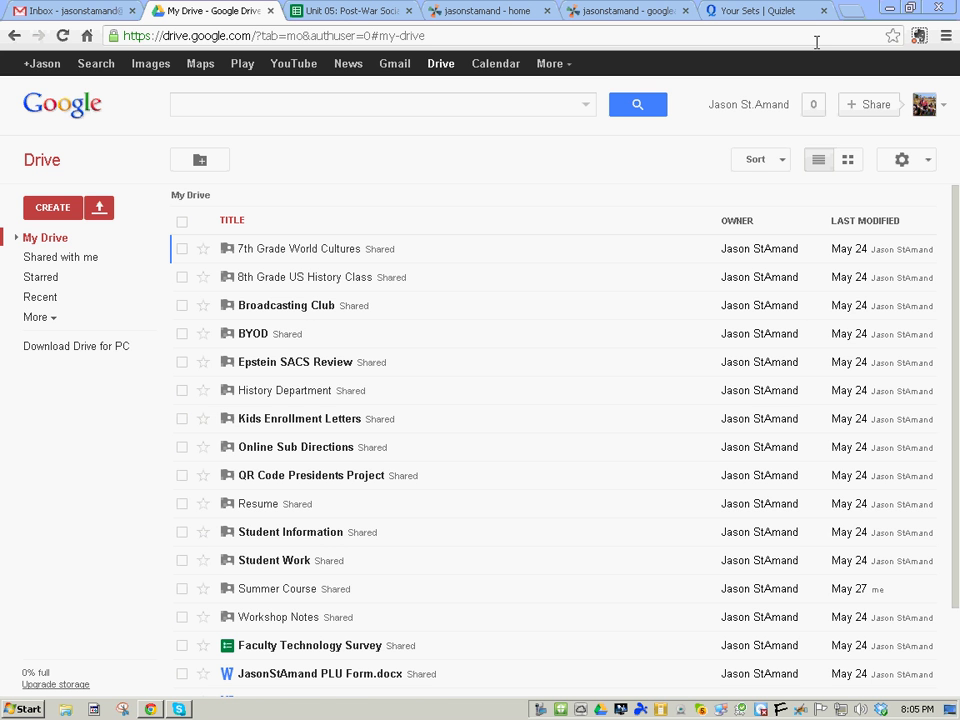
Create a new blank spreadsheet from the Google Drive file list
{"action": "left_click", "coordinate": [786, 12]}
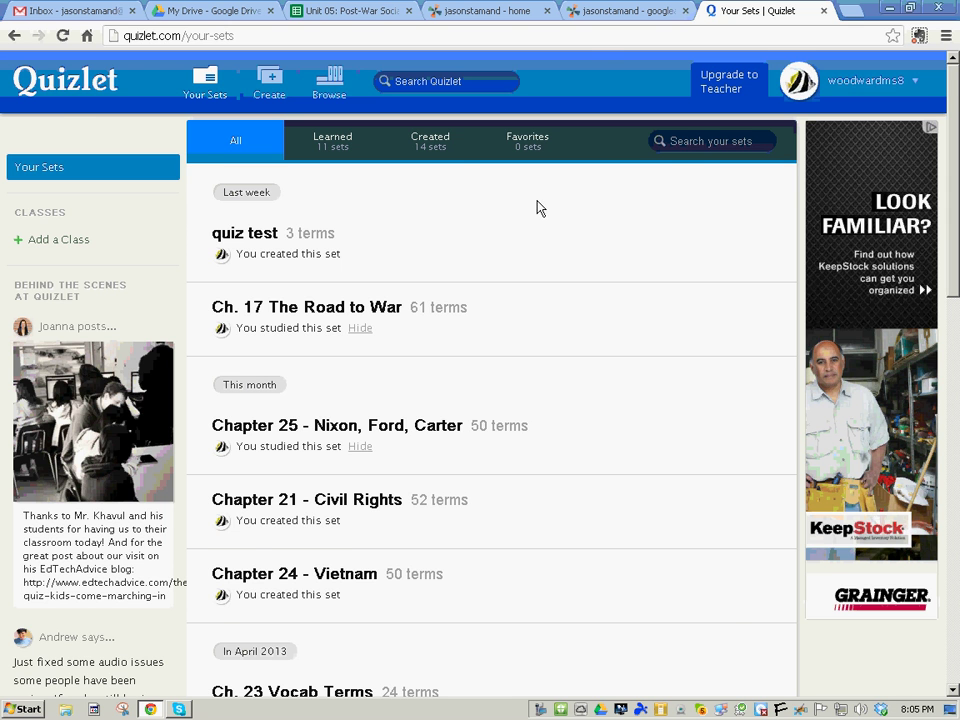
{"action": "left_click", "coordinate": [203, 14]}
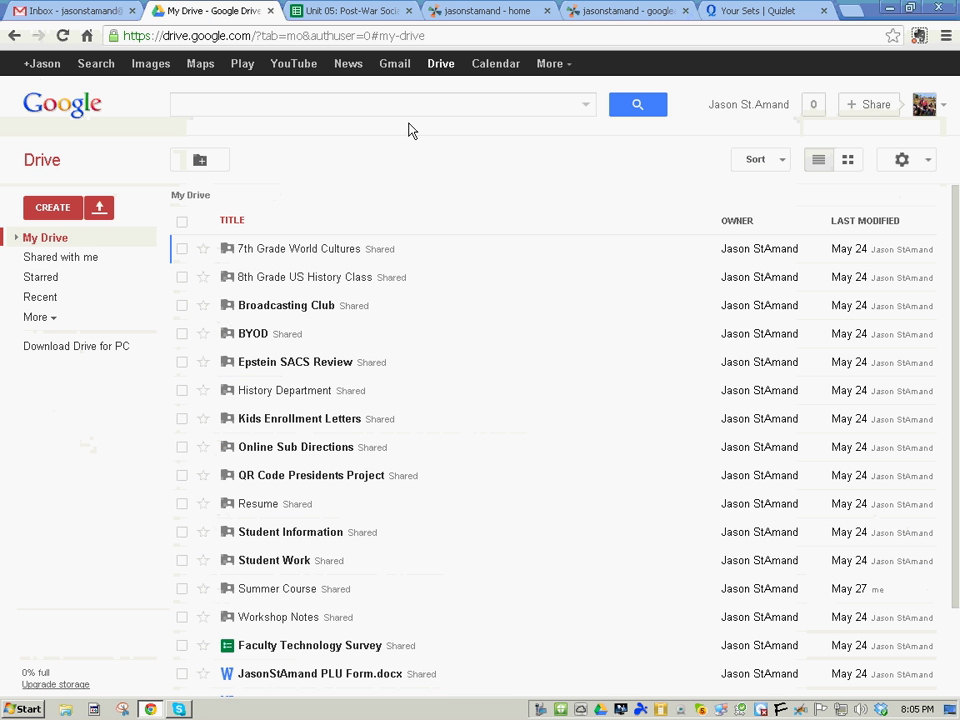
{"action": "left_click", "coordinate": [54, 212]}
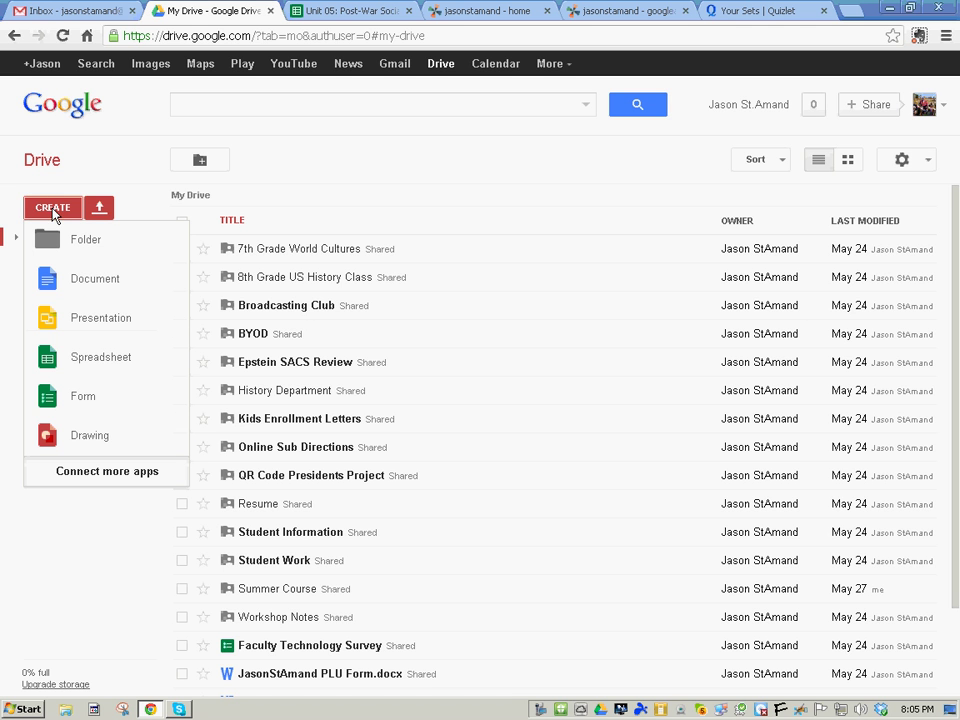
{"action": "left_click", "coordinate": [84, 359]}
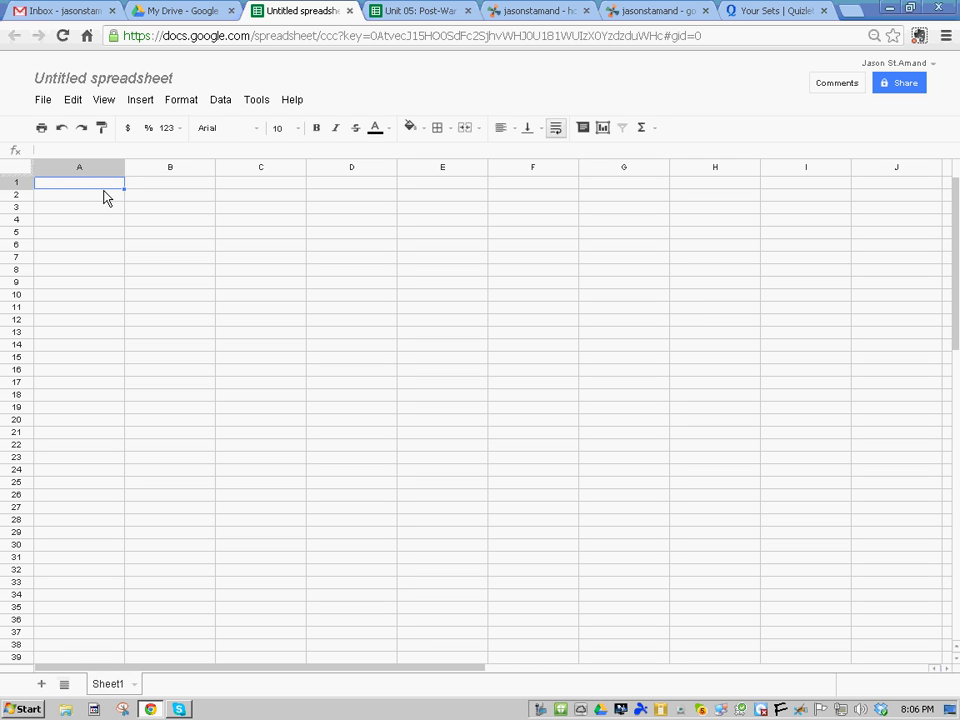
Move between cells A1, B1, A2 and B2 in the empty Sheet1, ending on B1
{"action": "left_click", "coordinate": [88, 201]}
{"action": "left_click", "coordinate": [146, 199]}
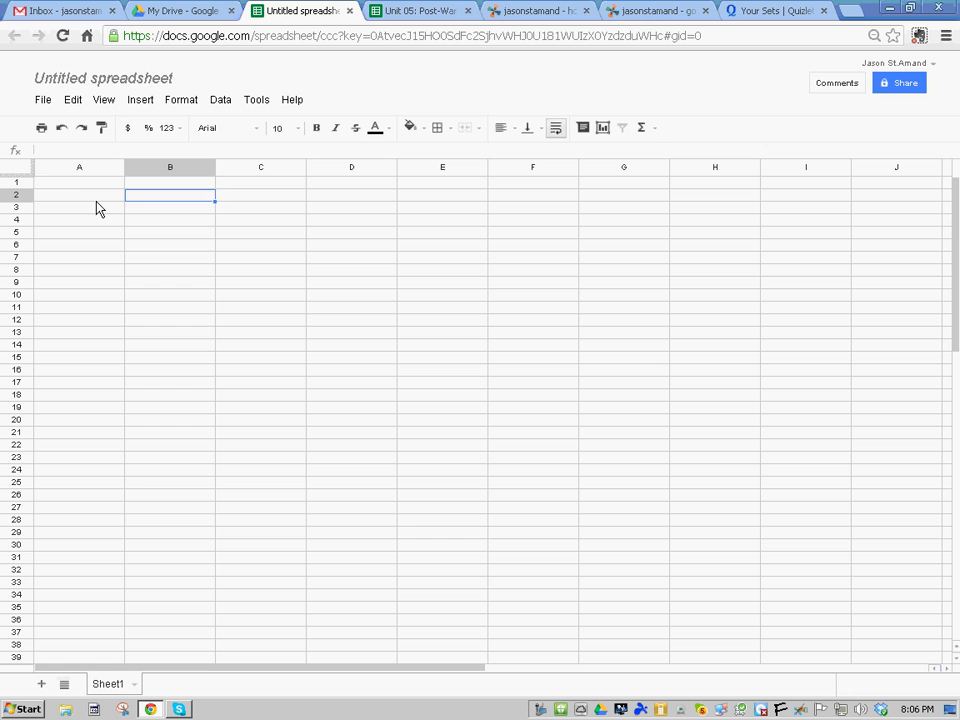
{"action": "left_click", "coordinate": [98, 199]}
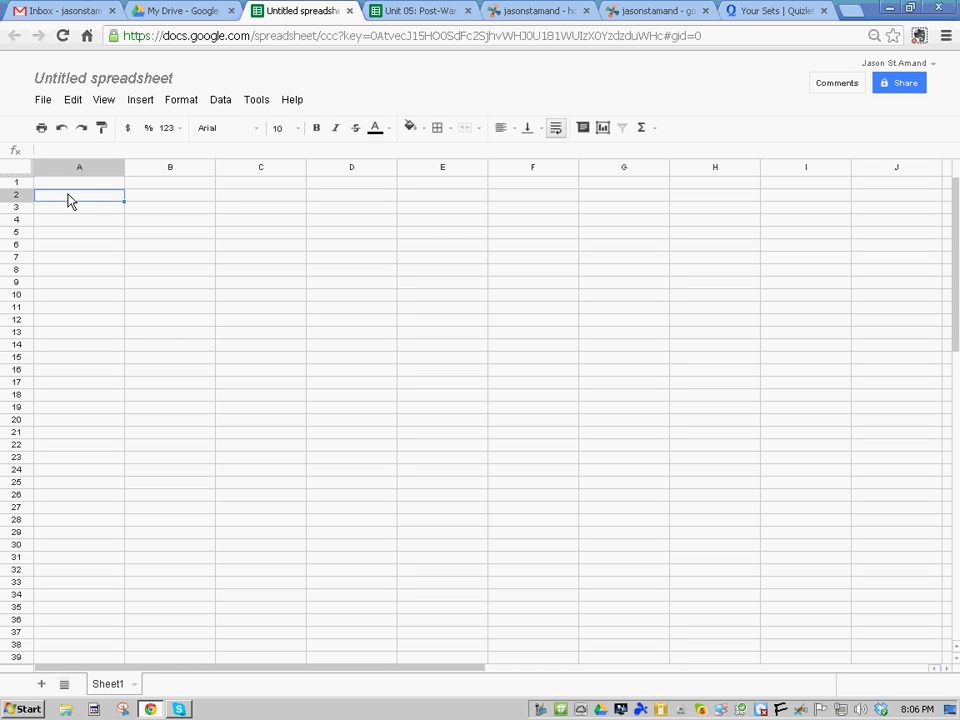
{"action": "left_click", "coordinate": [68, 186]}
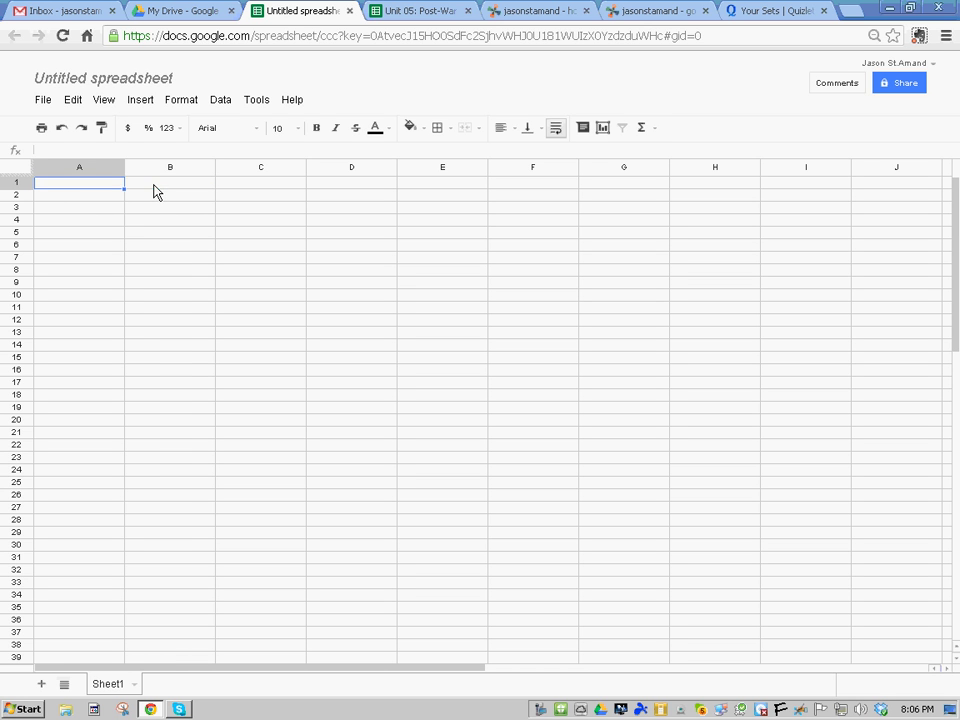
{"action": "left_click", "coordinate": [155, 192]}
{"action": "left_click", "coordinate": [86, 193]}
{"action": "left_click", "coordinate": [167, 192]}
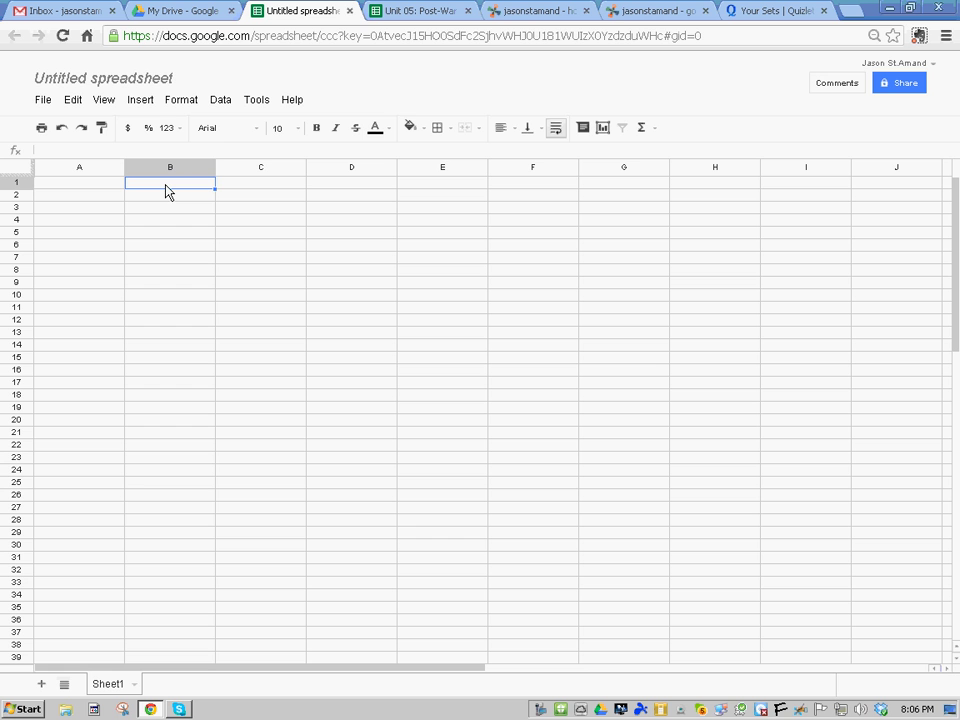
Rename the Untitled spreadsheet to 'Test Spreadsheet', then select cell B2
{"action": "left_click", "coordinate": [100, 187]}
{"action": "left_click", "coordinate": [116, 80]}
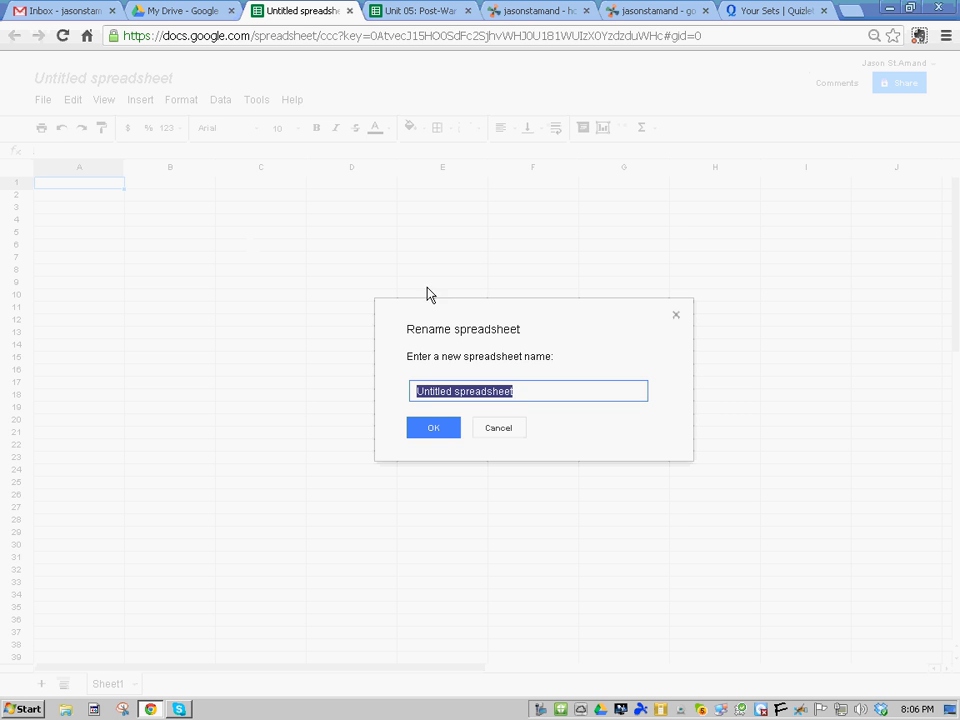
{"action": "type", "text": "Test"}
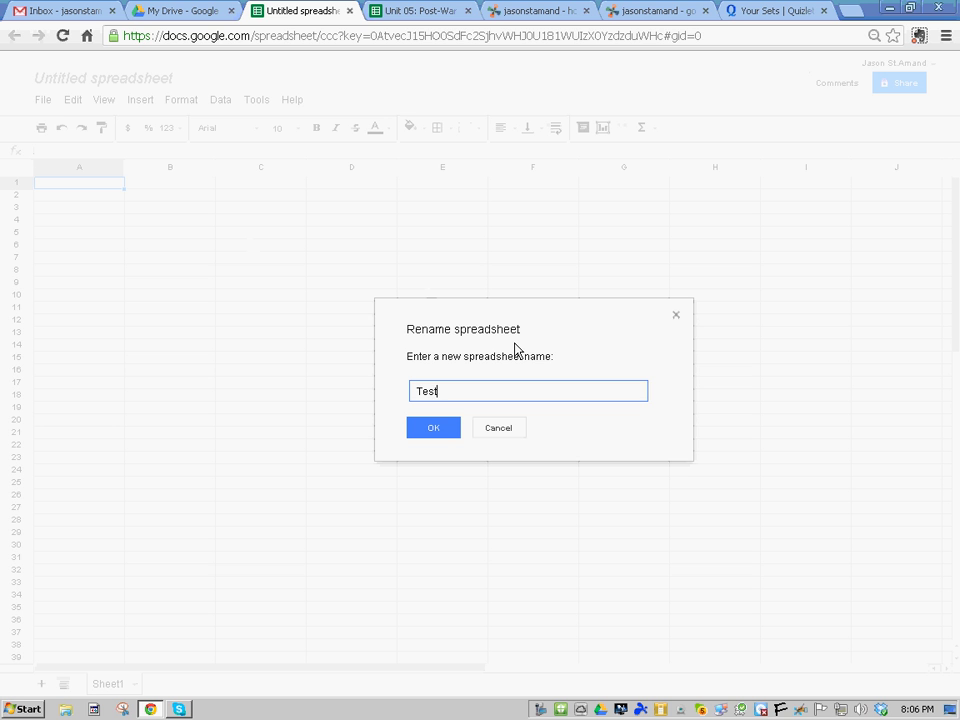
{"action": "type", "text": " Spreadsheet"}
{"action": "left_click", "coordinate": [433, 429]}
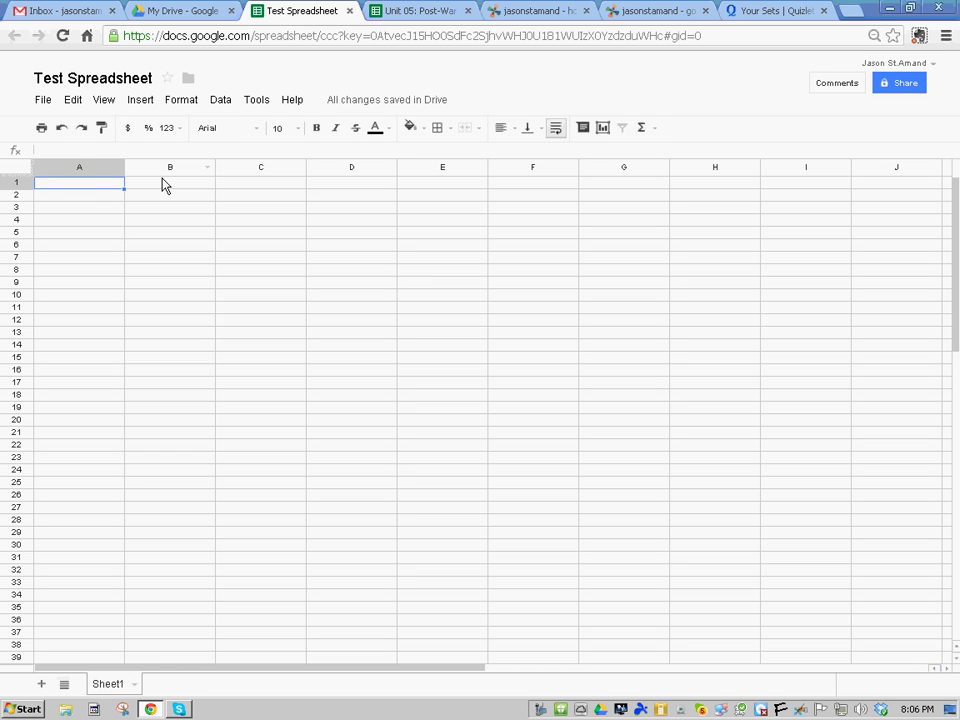
{"action": "left_click", "coordinate": [162, 186]}
{"action": "left_click", "coordinate": [138, 197]}
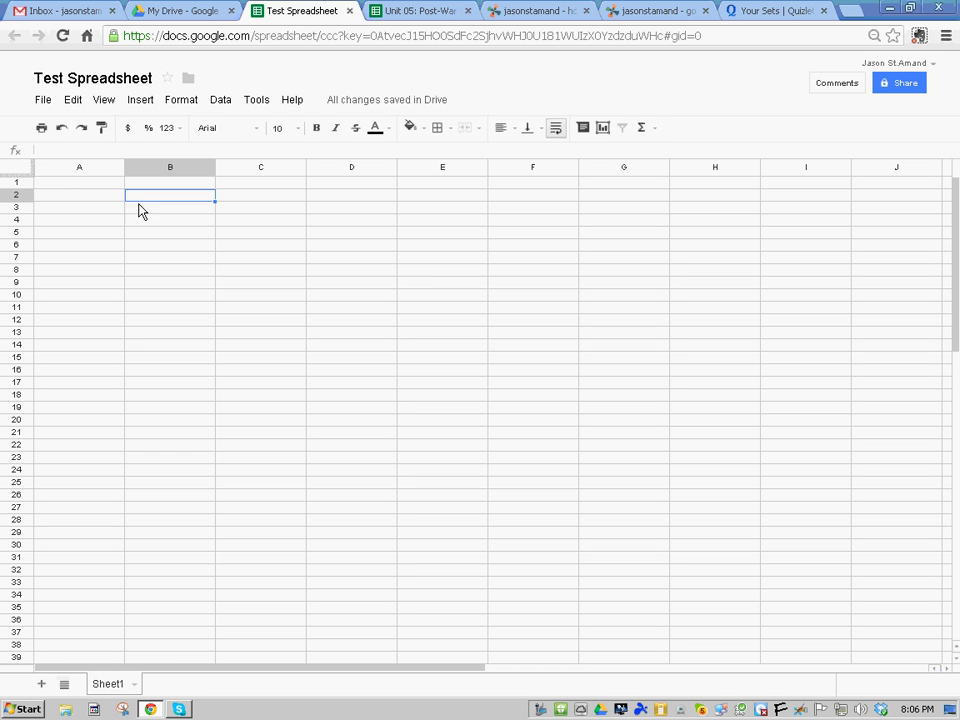
Paste the Term-Identify-Name and Definition table at A1 and widen columns A and B to fit
{"action": "left_click", "coordinate": [75, 185]}
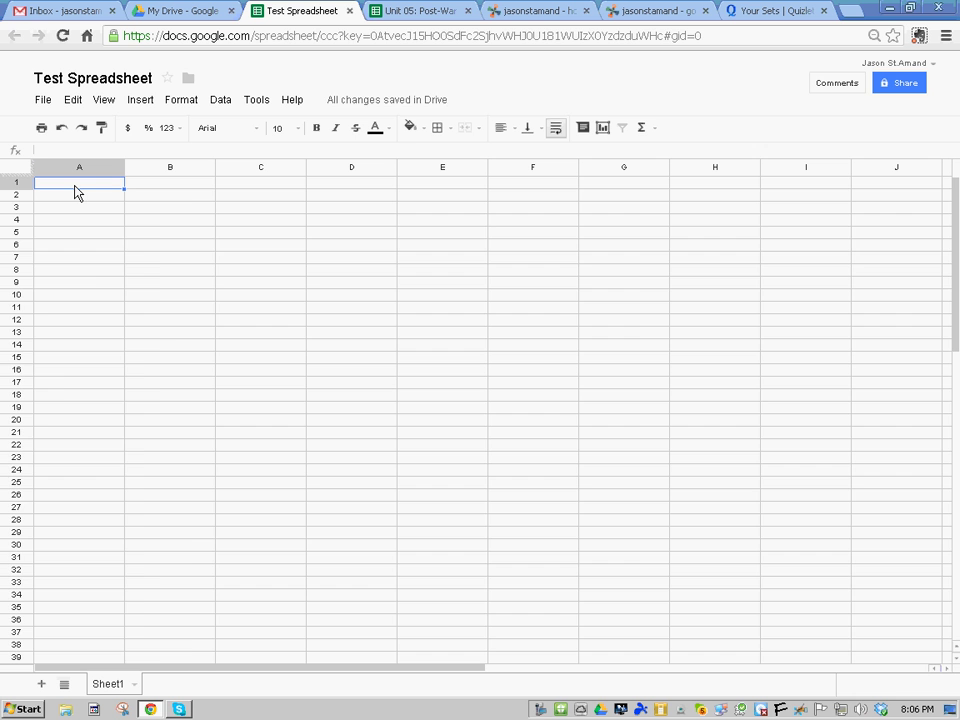
{"action": "key", "text": "ctrl+v"}
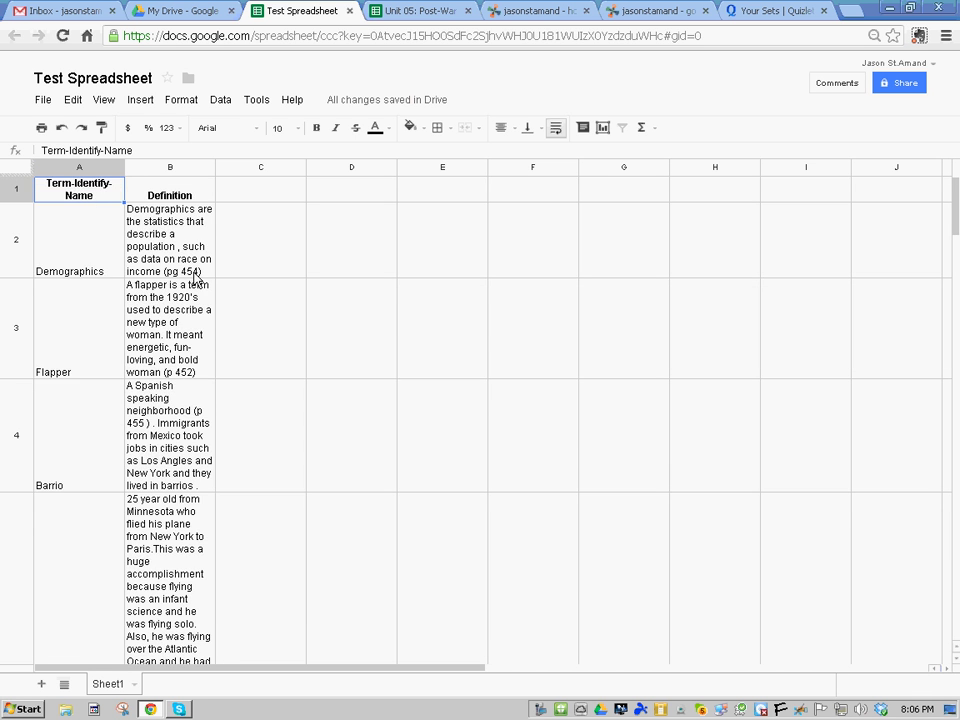
{"action": "scroll", "coordinate": [195, 278], "scroll_direction": "down", "scroll_amount": 5}
{"action": "scroll", "coordinate": [191, 281], "scroll_direction": "up", "scroll_amount": 5}
{"action": "left_click_drag", "start_coordinate": [126, 169], "coordinate": [182, 167]}
{"action": "left_click_drag", "start_coordinate": [271, 172], "coordinate": [340, 170]}
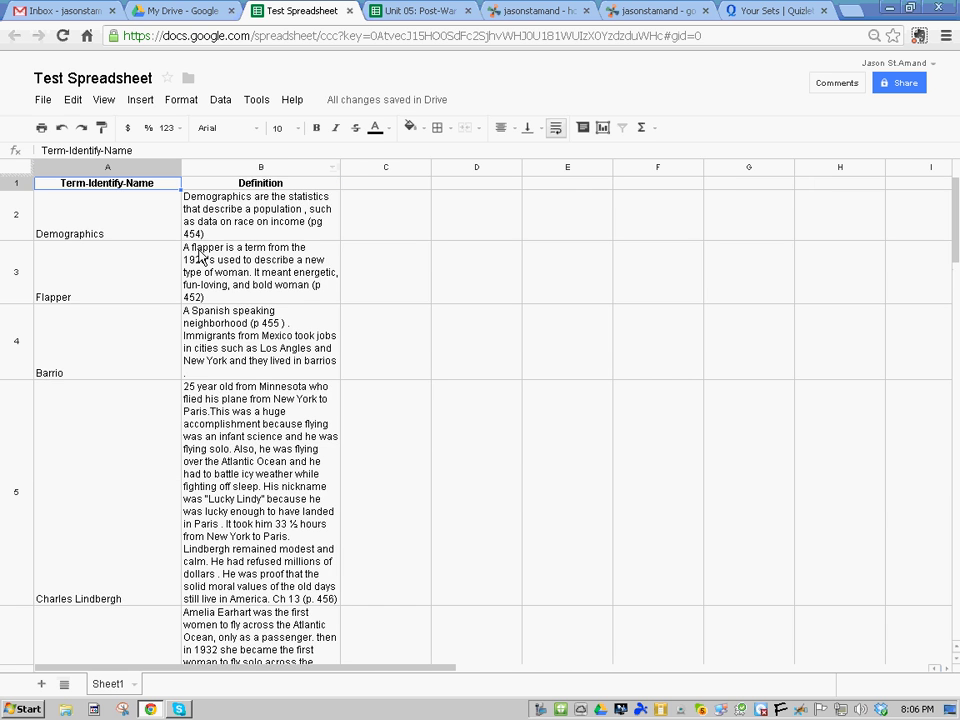
{"action": "scroll", "coordinate": [165, 299], "scroll_direction": "down", "scroll_amount": 15}
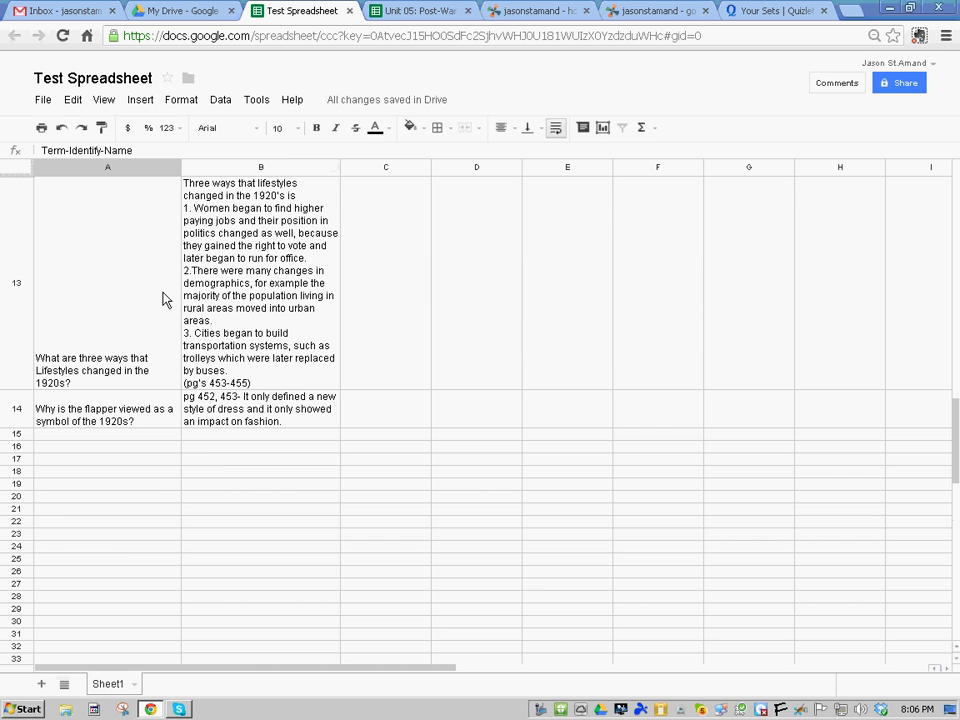
{"action": "scroll", "coordinate": [165, 299], "scroll_direction": "up", "scroll_amount": 15}
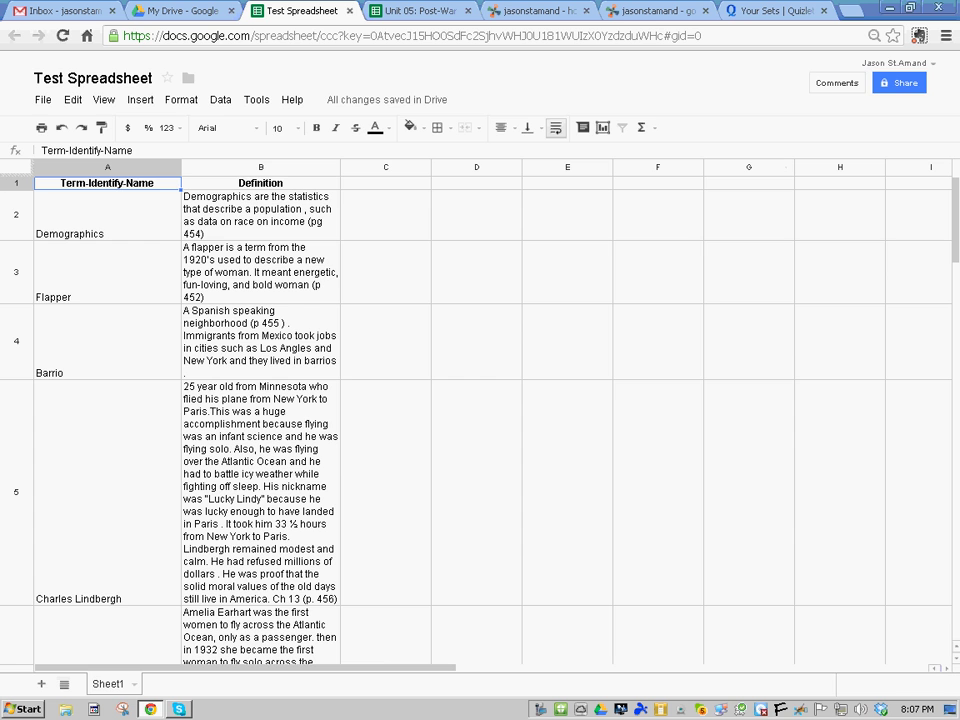
{"action": "left_click", "coordinate": [895, 87]}
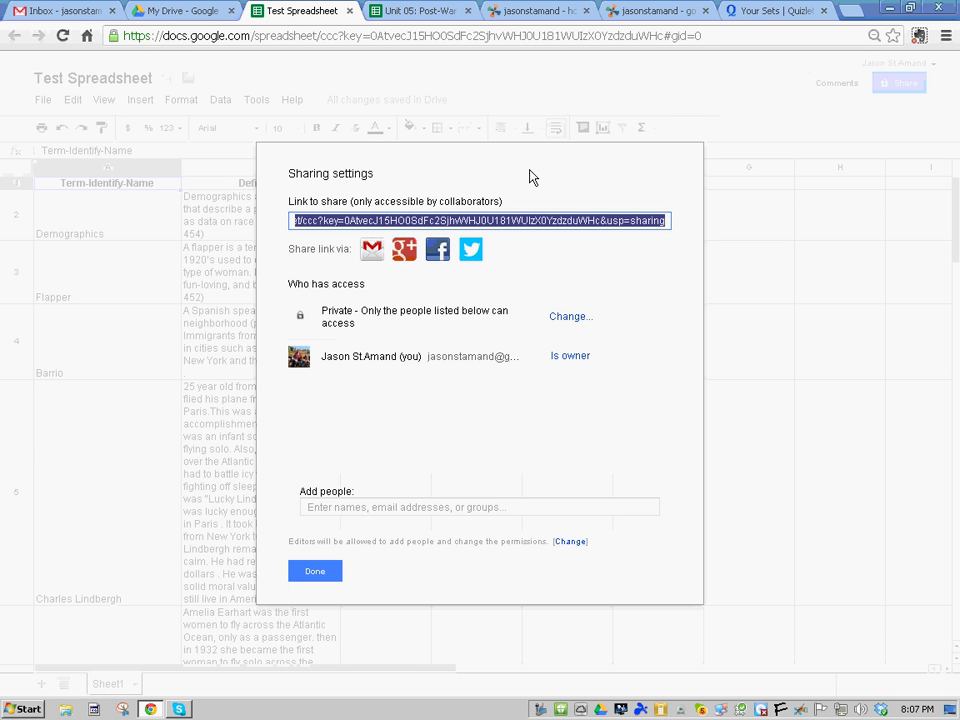
{"action": "left_click", "coordinate": [349, 507]}
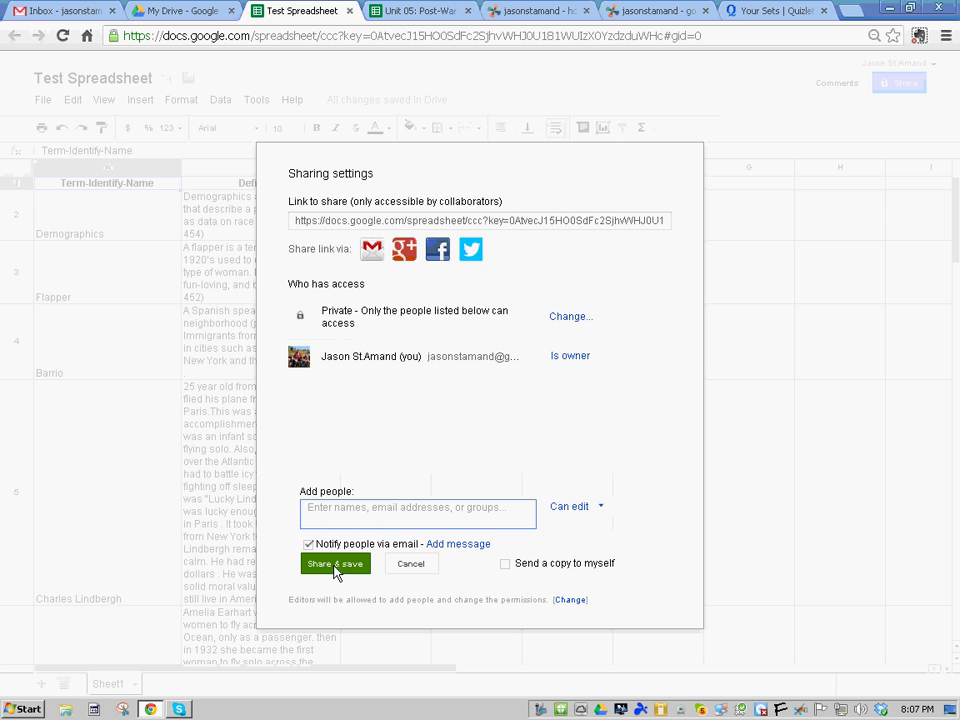
{"action": "left_click", "coordinate": [603, 511]}
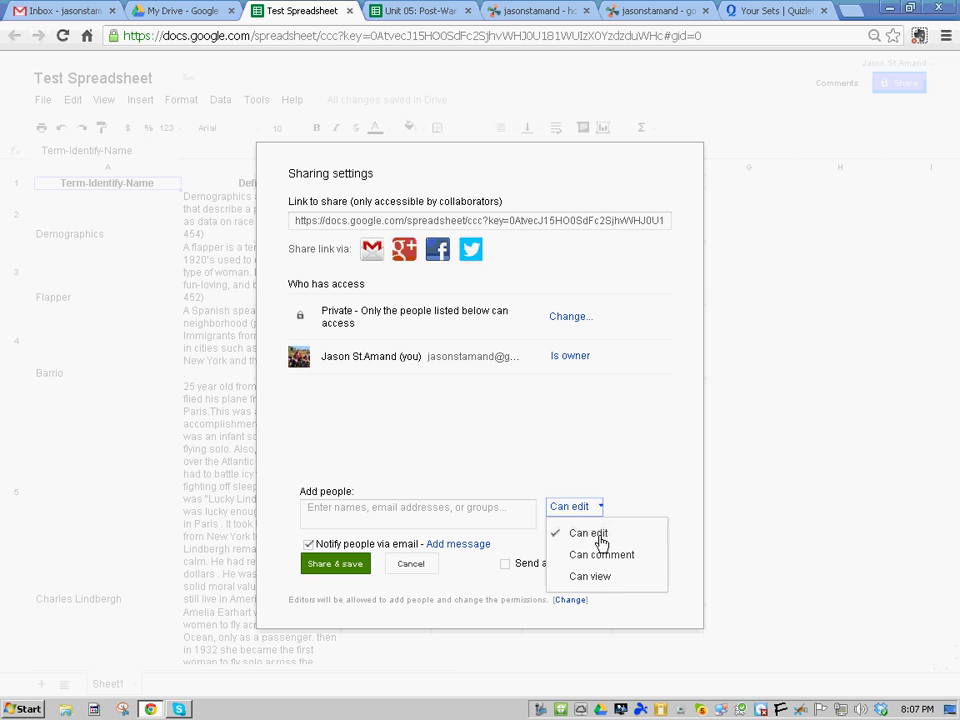
{"action": "left_click", "coordinate": [601, 537]}
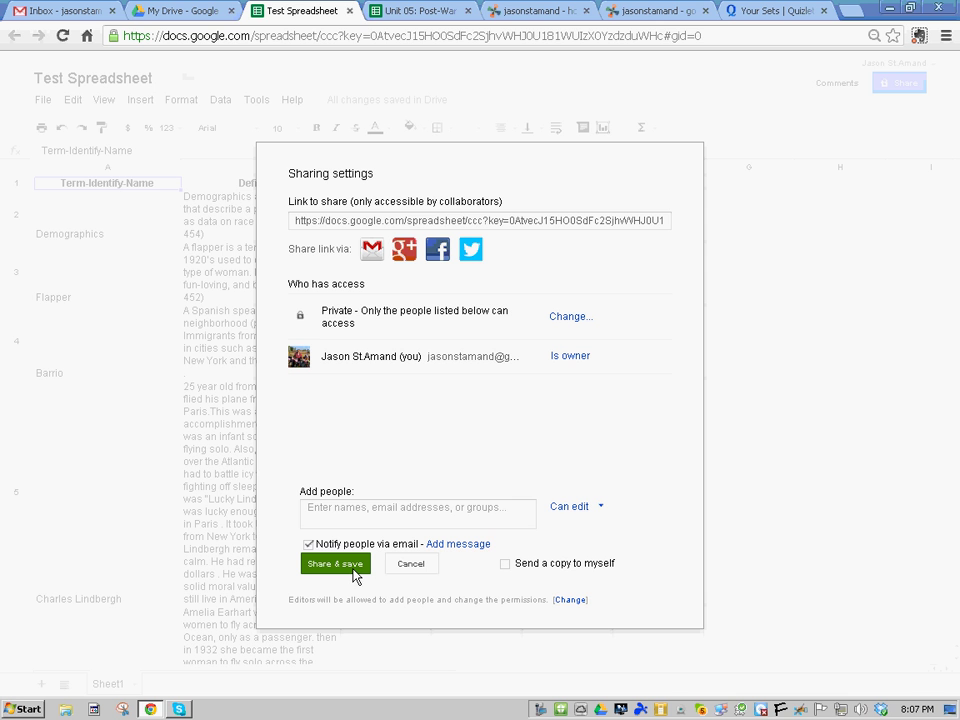
{"action": "left_click", "coordinate": [409, 572]}
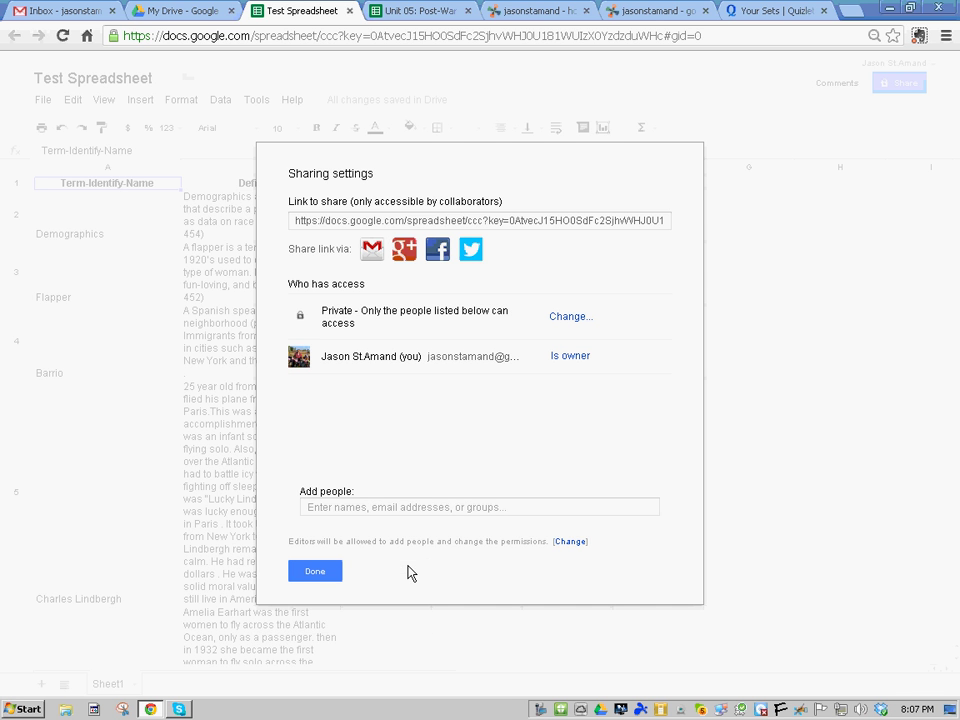
{"action": "left_click", "coordinate": [318, 572]}
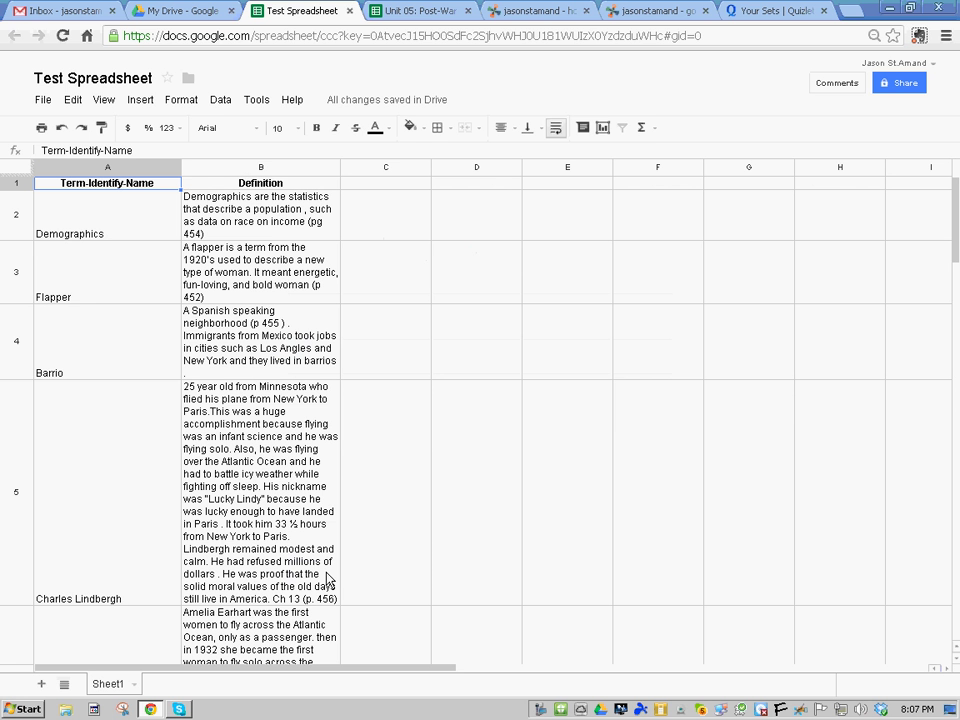
Select cells A1 through B14 to cover every term and definition
{"action": "left_click", "coordinate": [133, 221]}
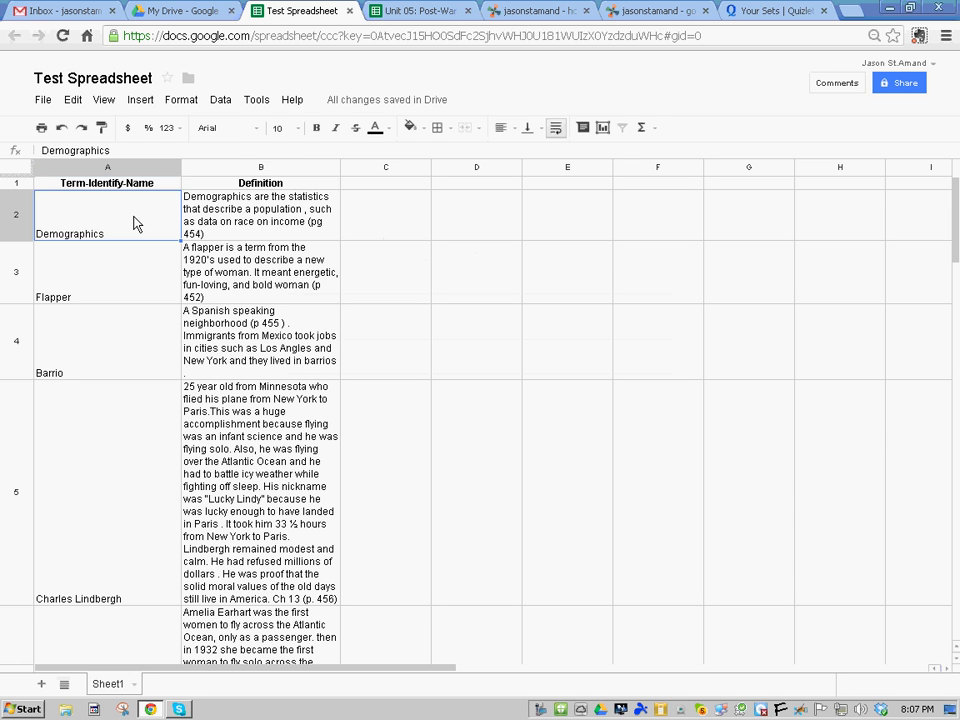
{"action": "left_click", "coordinate": [144, 296]}
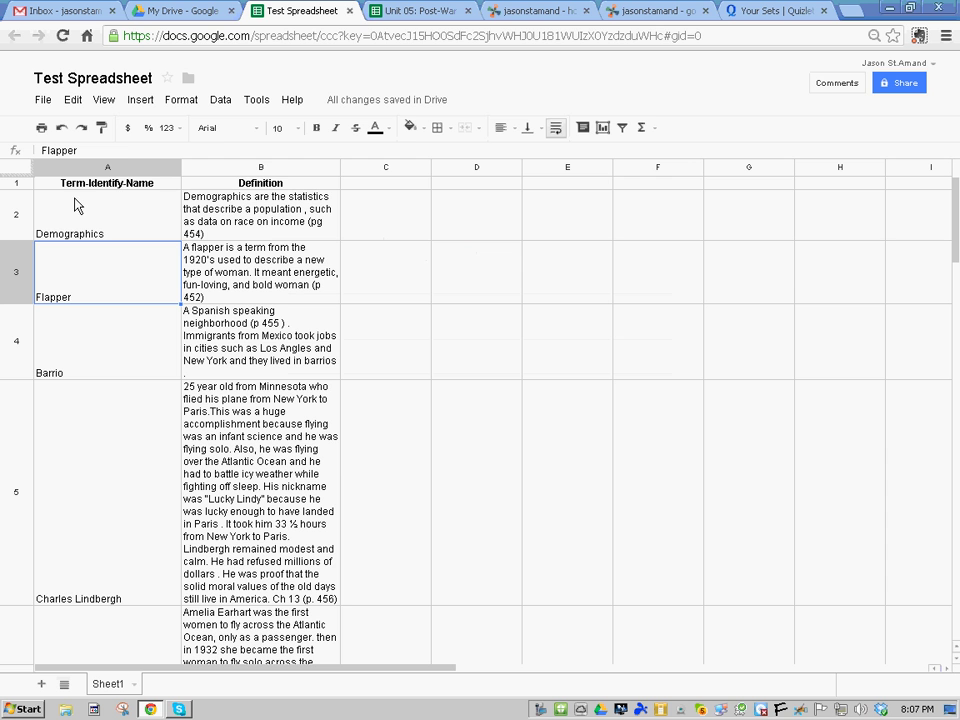
{"action": "left_click_drag", "start_coordinate": [88, 190], "coordinate": [242, 536]}
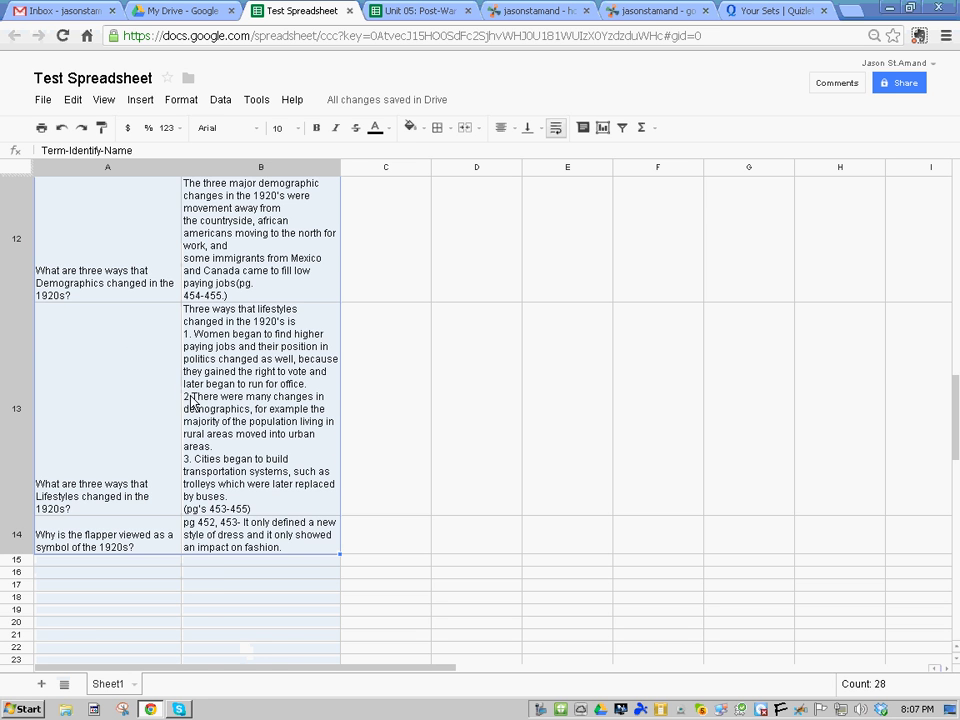
{"action": "scroll", "coordinate": [190, 400], "scroll_direction": "up", "scroll_amount": 10}
{"action": "left_click", "coordinate": [64, 214]}
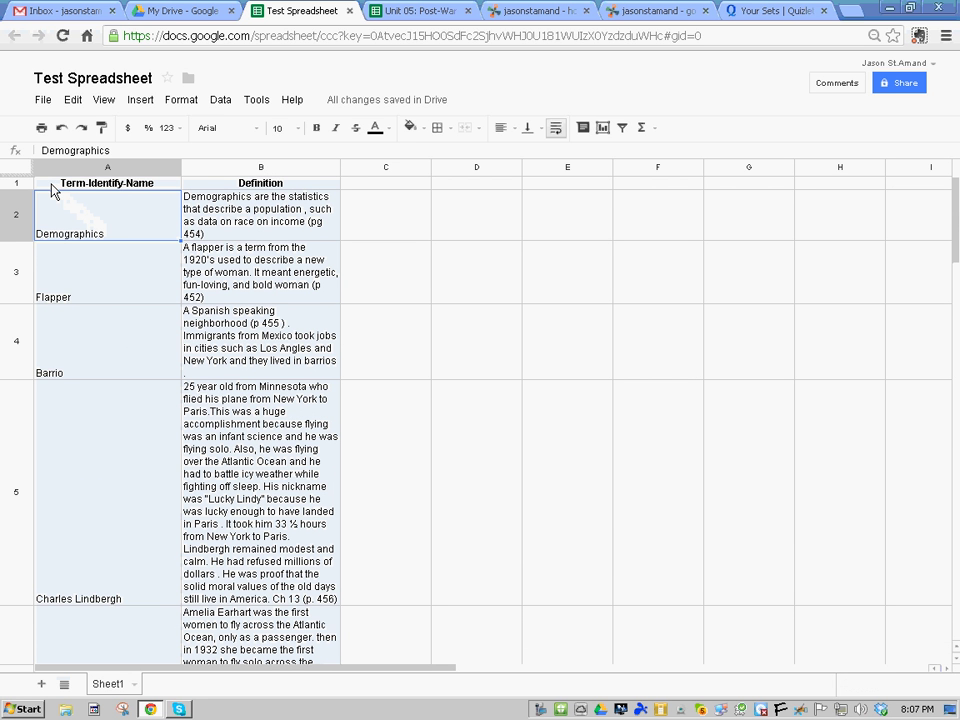
{"action": "left_click", "coordinate": [51, 189]}
{"action": "left_click_drag", "start_coordinate": [166, 257], "coordinate": [268, 626]}
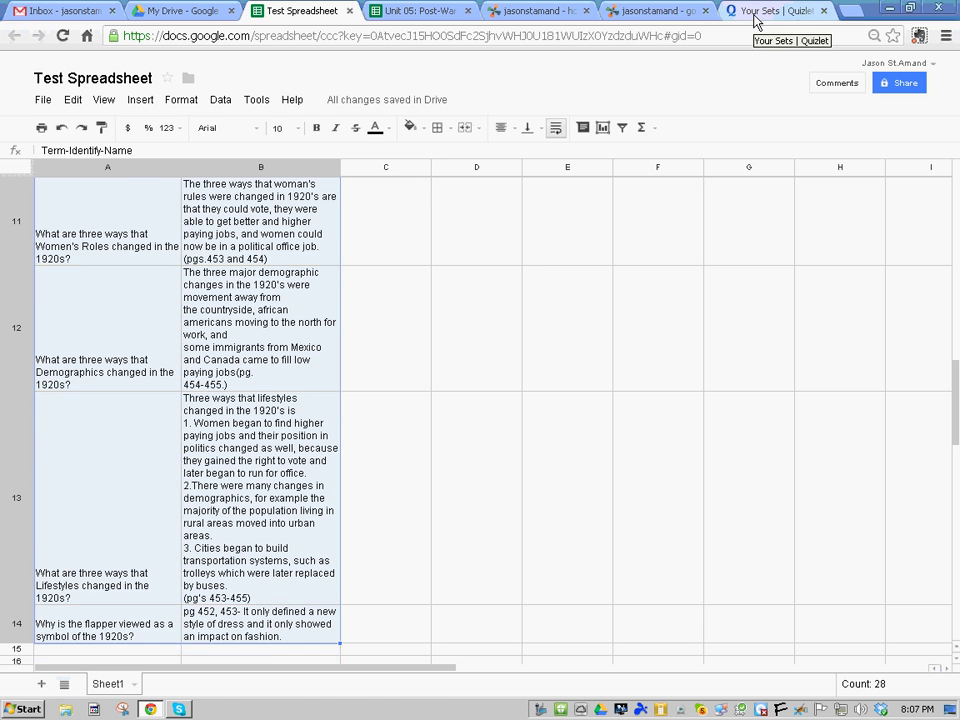
Open Quizlet's Your Sets page and scroll through the existing sets and back to the top
{"action": "left_click", "coordinate": [566, 14]}
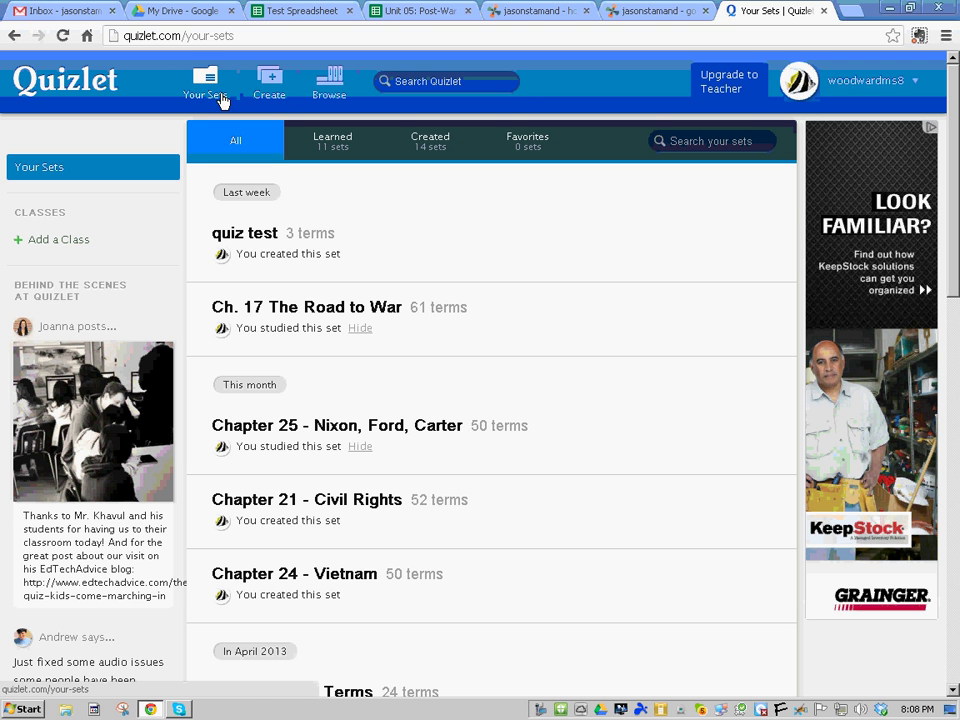
{"action": "scroll", "coordinate": [315, 329], "scroll_direction": "down", "scroll_amount": 3}
{"action": "scroll", "coordinate": [315, 329], "scroll_direction": "down", "scroll_amount": 2}
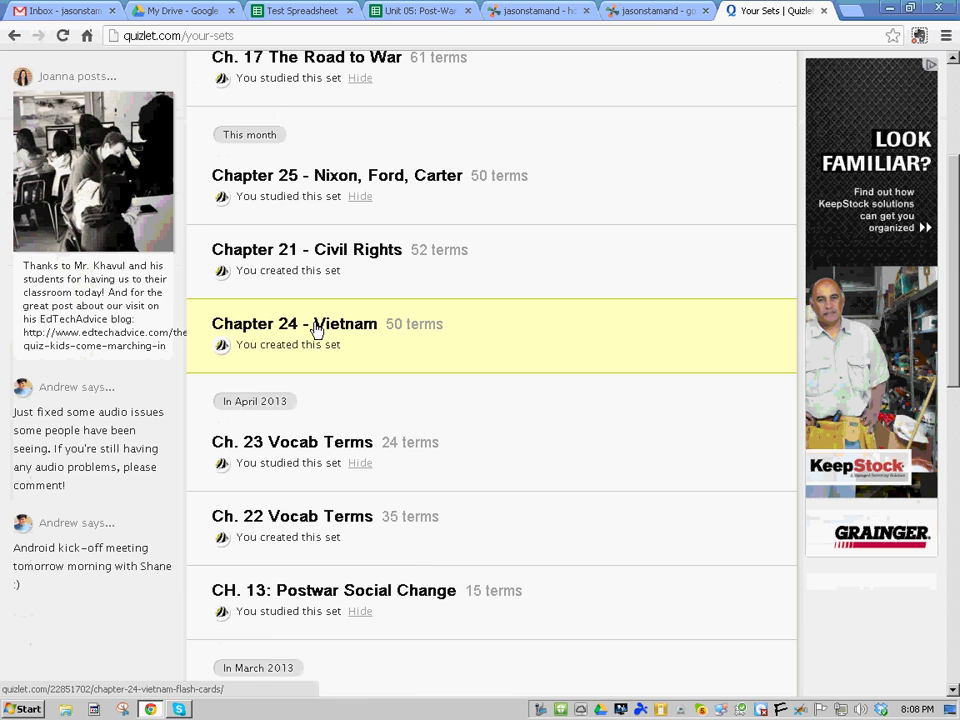
{"action": "scroll", "coordinate": [371, 394], "scroll_direction": "down", "scroll_amount": 6}
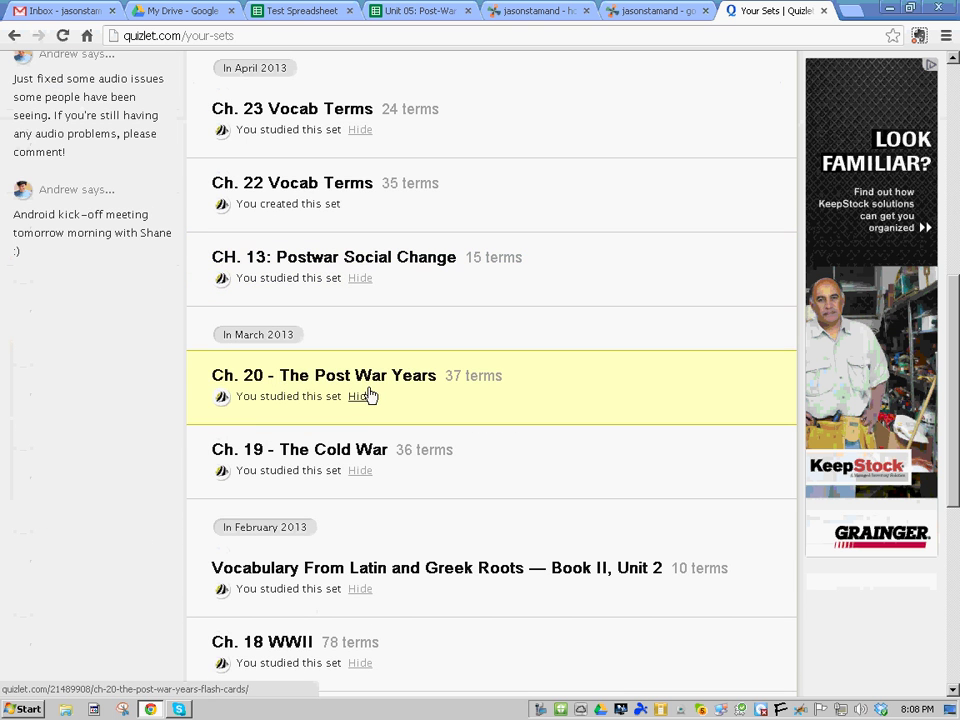
{"action": "scroll", "coordinate": [305, 348], "scroll_direction": "up", "scroll_amount": 3}
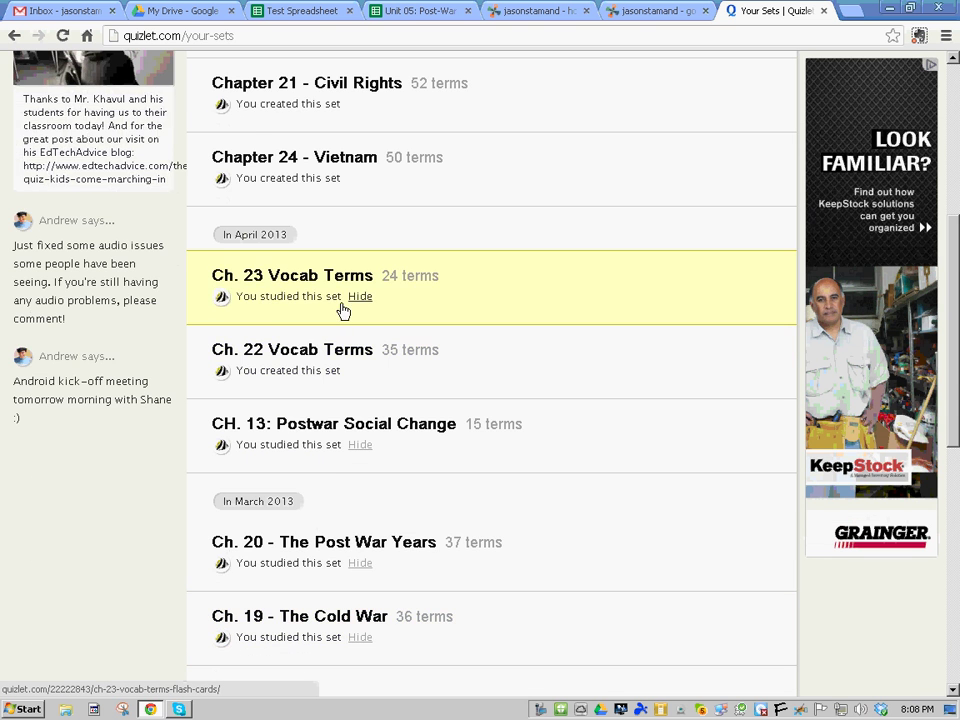
{"action": "scroll", "coordinate": [306, 253], "scroll_direction": "up", "scroll_amount": 3}
{"action": "scroll", "coordinate": [303, 232], "scroll_direction": "up", "scroll_amount": 5}
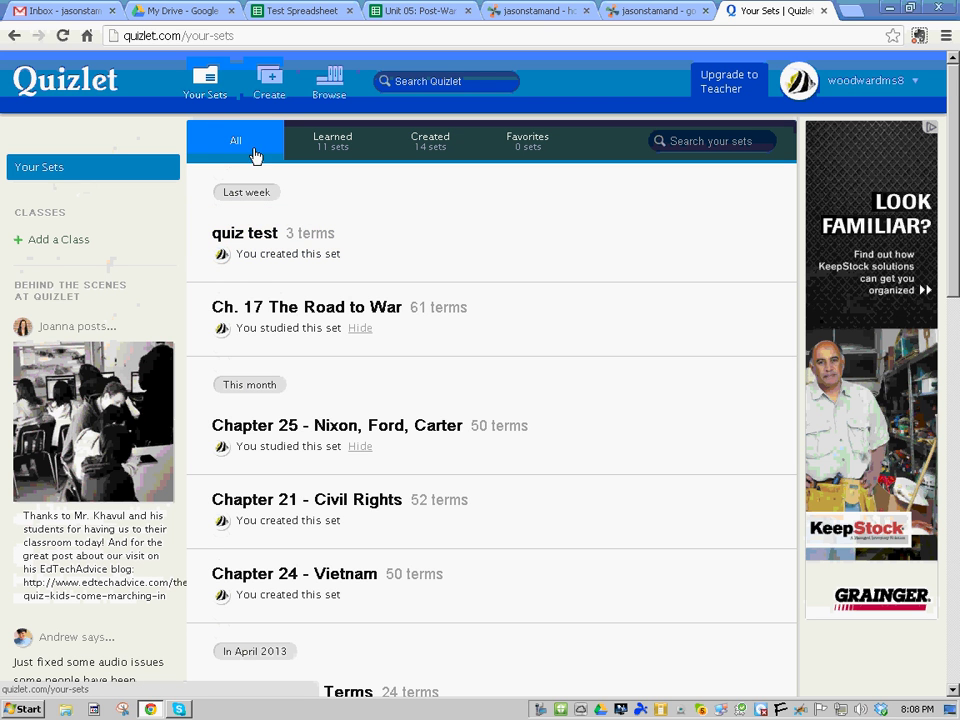
Create a new Quizlet set with the title 'Test spreadsheet'
{"action": "left_click", "coordinate": [269, 86]}
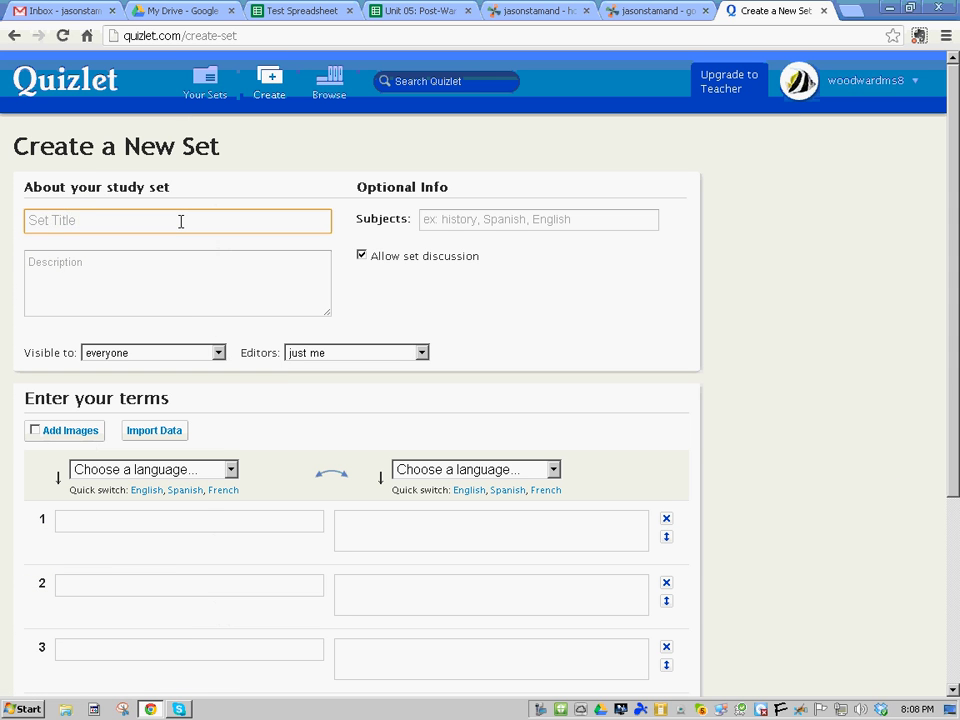
{"action": "type", "text": "Test spreadsheet"}
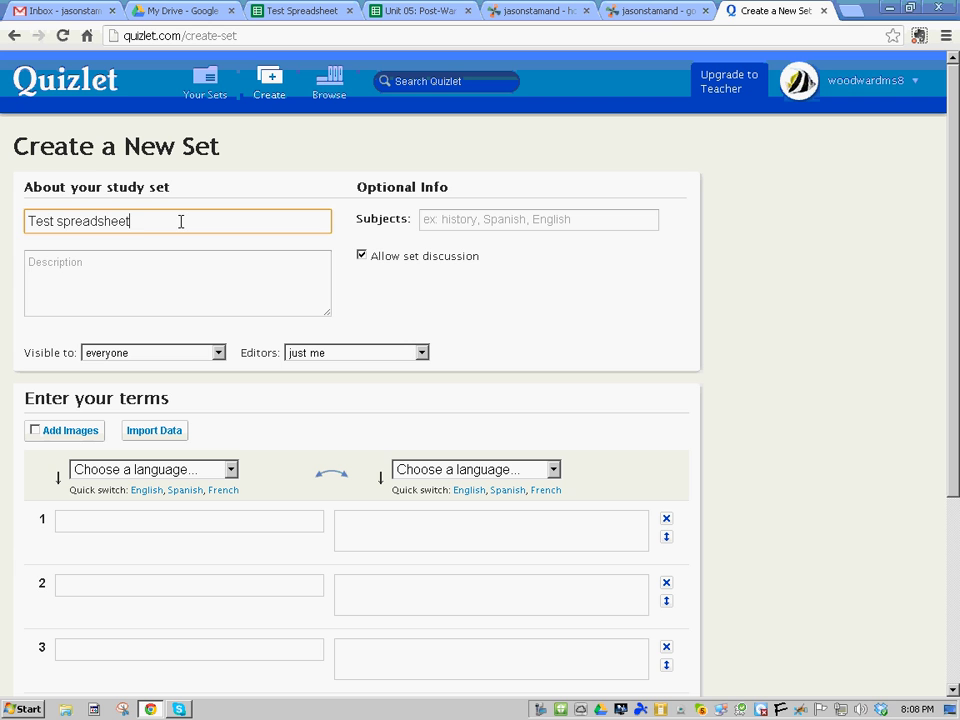
{"action": "left_click", "coordinate": [162, 267]}
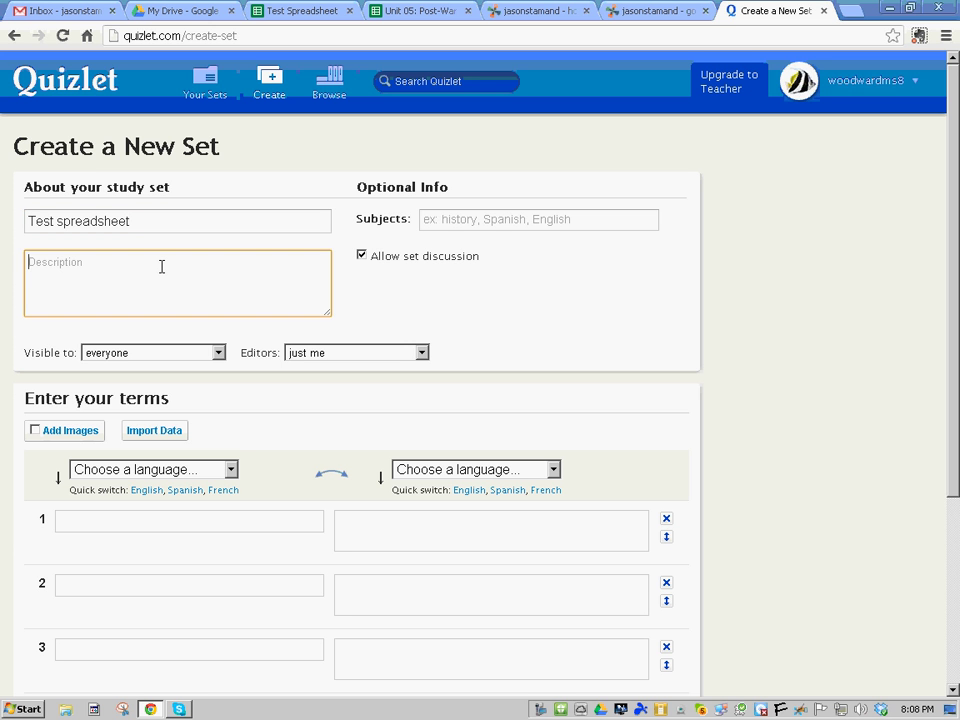
Paste the copied spreadsheet rows into the Import Data box and import them as term rows
{"action": "left_click", "coordinate": [154, 431]}
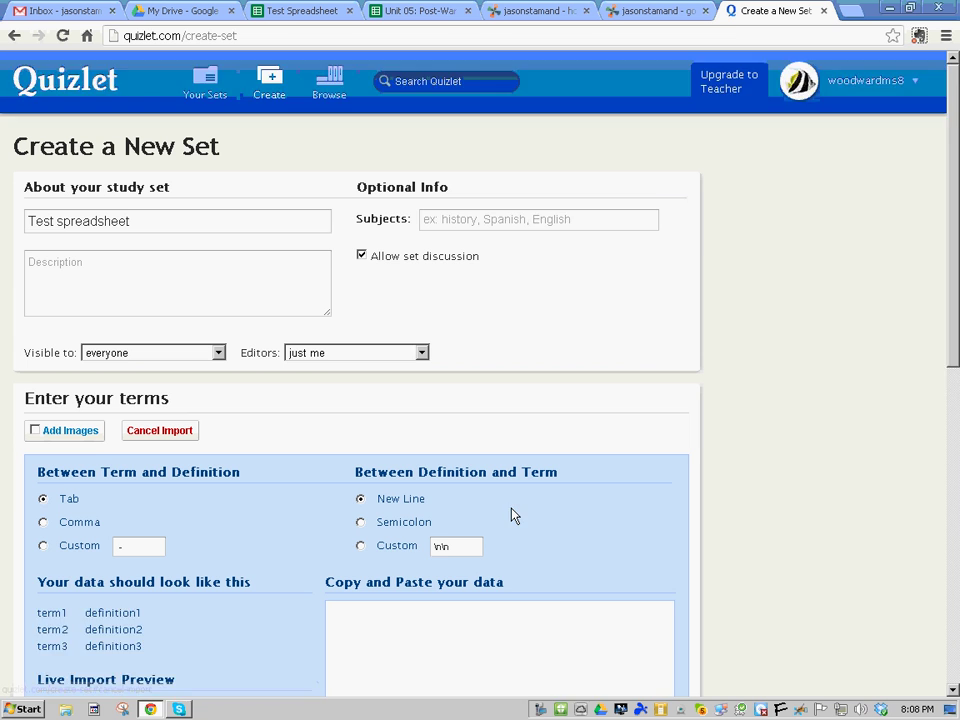
{"action": "scroll", "coordinate": [514, 514], "scroll_direction": "down", "scroll_amount": 1}
{"action": "left_click", "coordinate": [372, 539]}
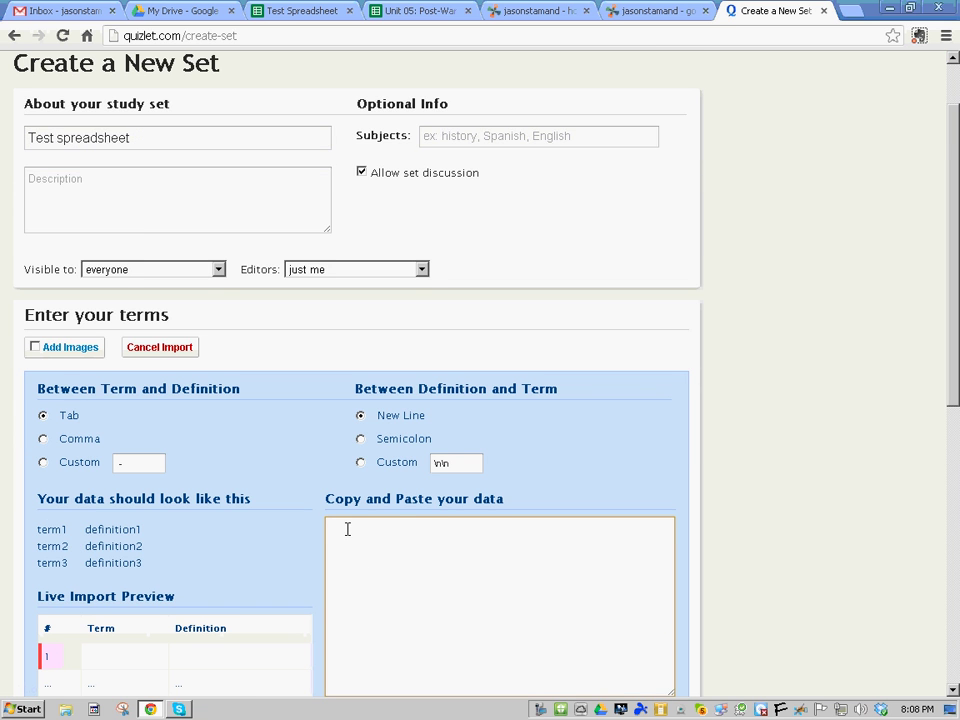
{"action": "scroll", "coordinate": [390, 481], "scroll_direction": "down", "scroll_amount": 1}
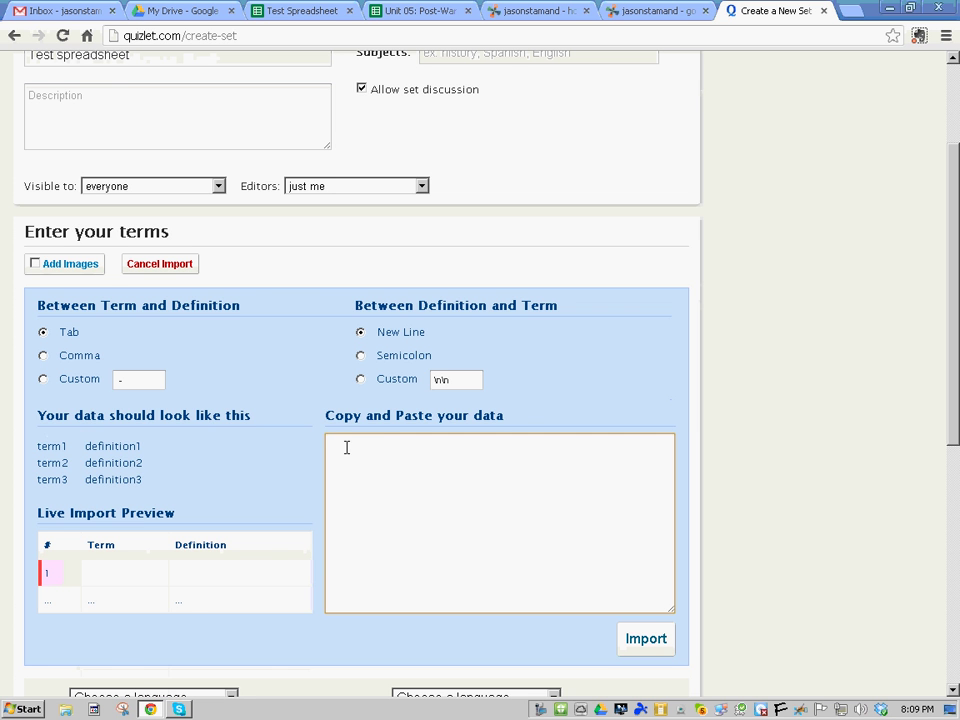
{"action": "left_click", "coordinate": [313, 12]}
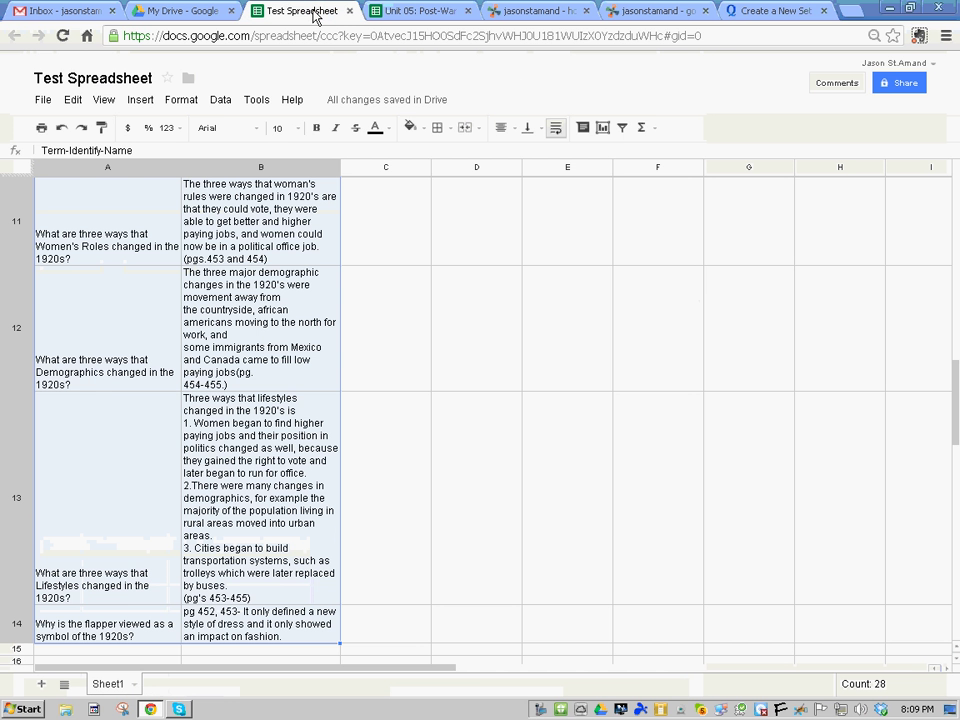
{"action": "left_click", "coordinate": [745, 11]}
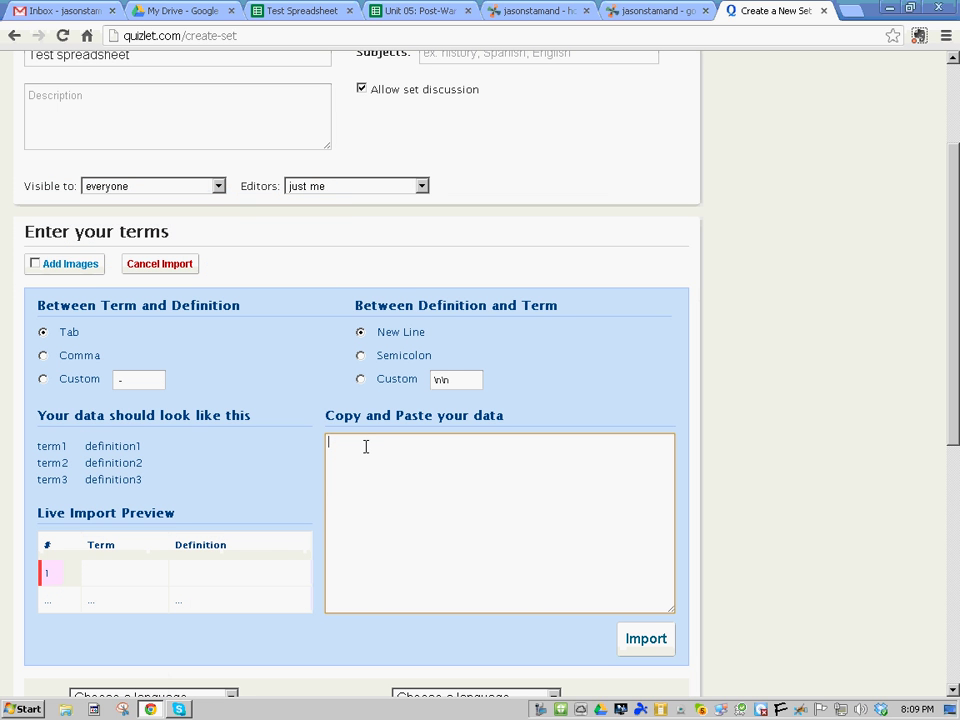
{"action": "key", "text": "ctrl+v"}
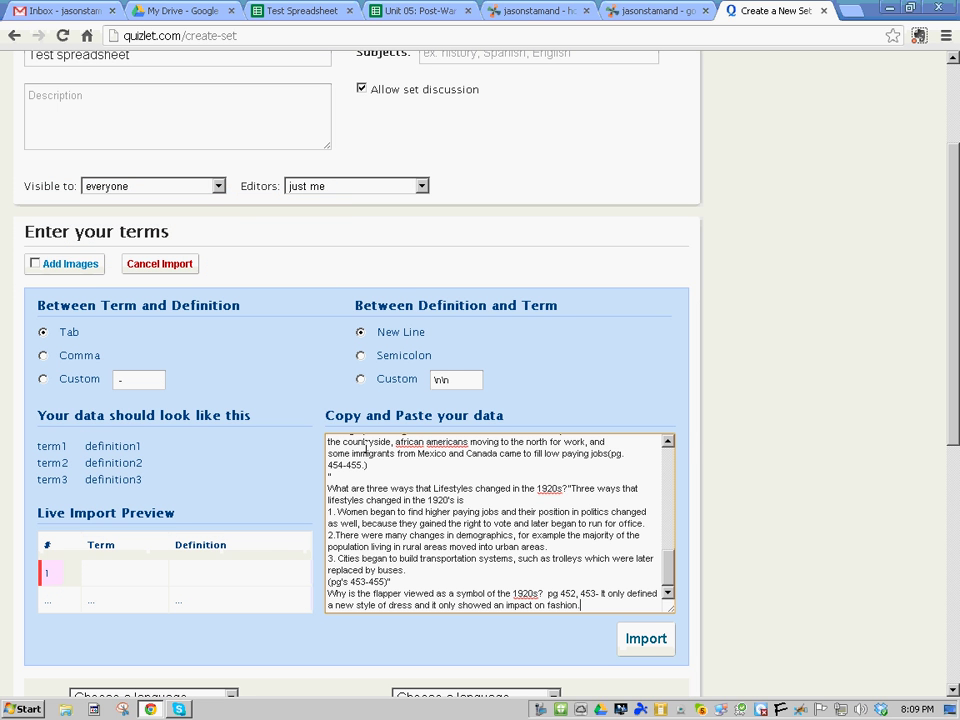
{"action": "left_click_drag", "start_coordinate": [669, 568], "coordinate": [672, 465]}
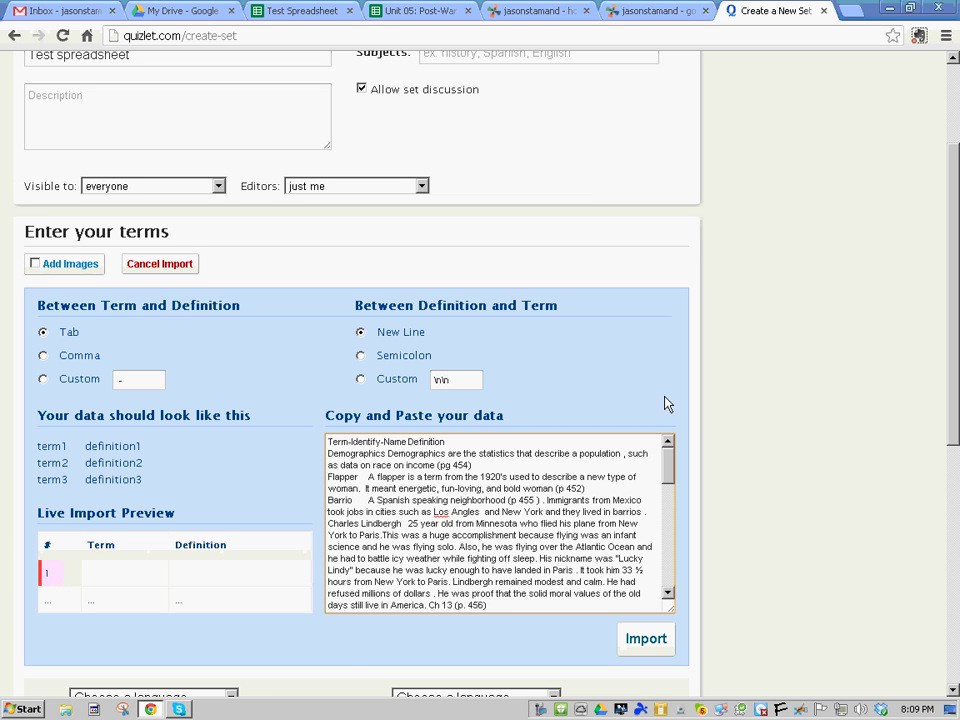
{"action": "scroll", "coordinate": [647, 386], "scroll_direction": "down", "scroll_amount": 1}
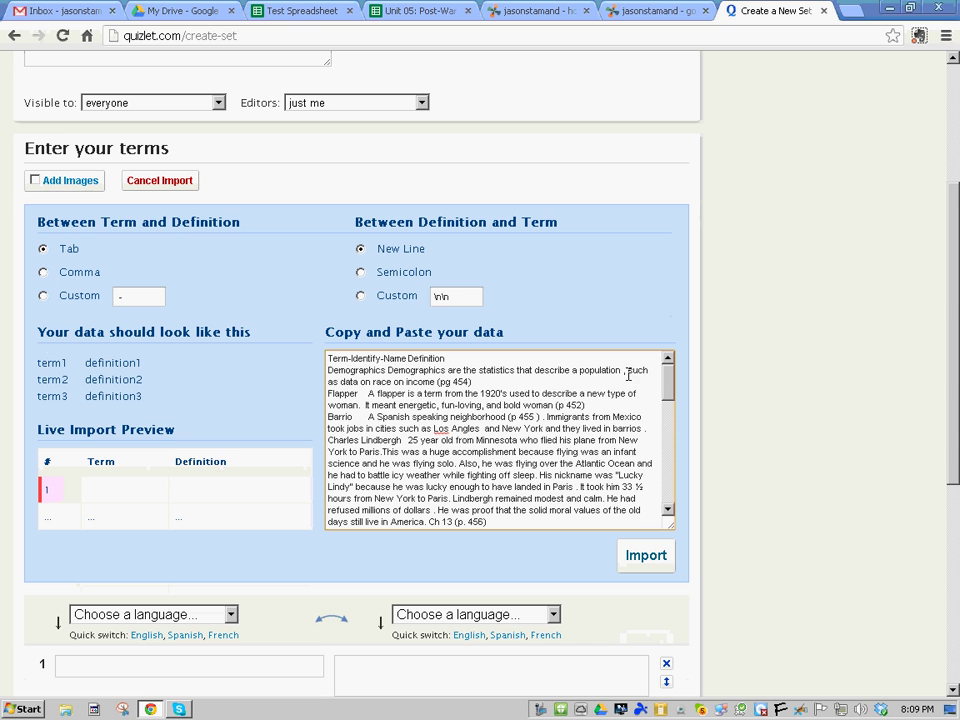
{"action": "left_click", "coordinate": [640, 562]}
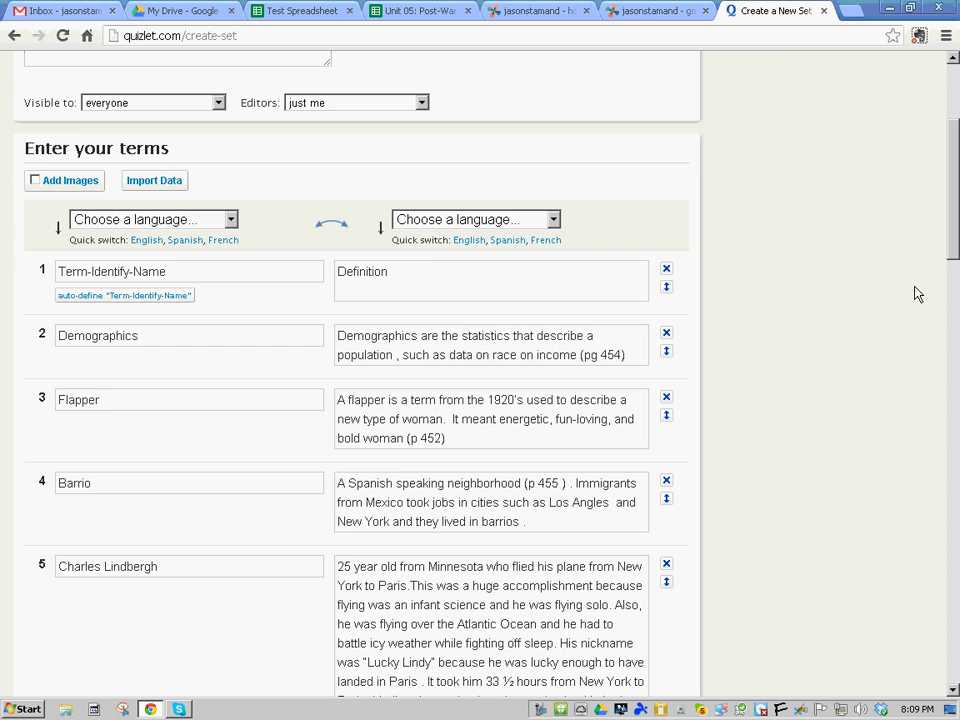
Delete the Term-Identify-Name header card and move Flapper down below Barrio
{"action": "left_click_drag", "start_coordinate": [952, 241], "coordinate": [945, 182]}
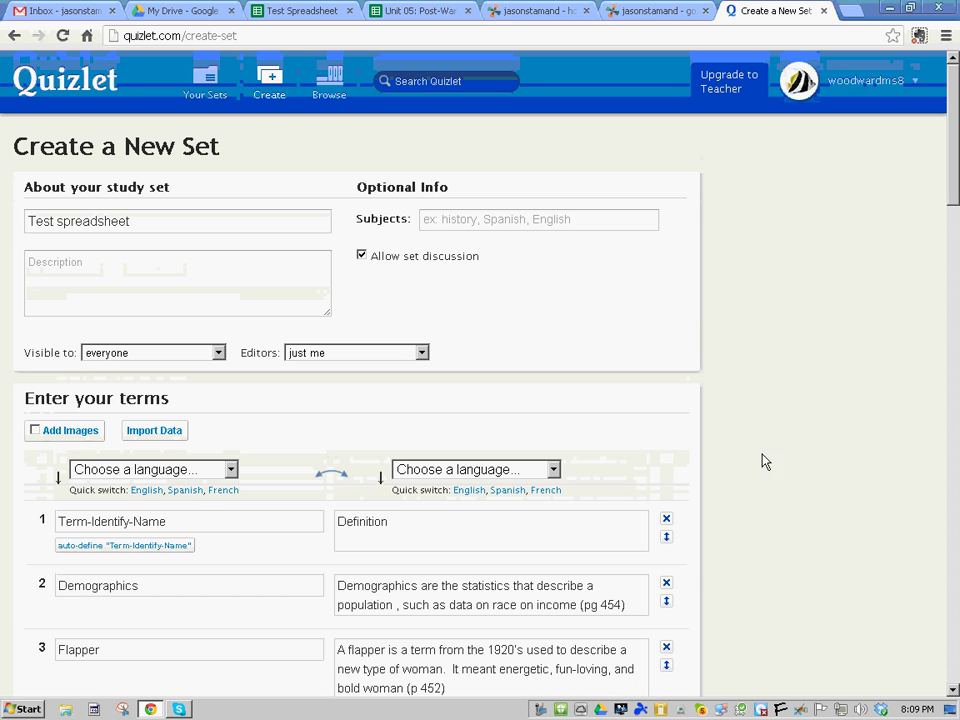
{"action": "left_click_drag", "start_coordinate": [949, 203], "coordinate": [769, 266]}
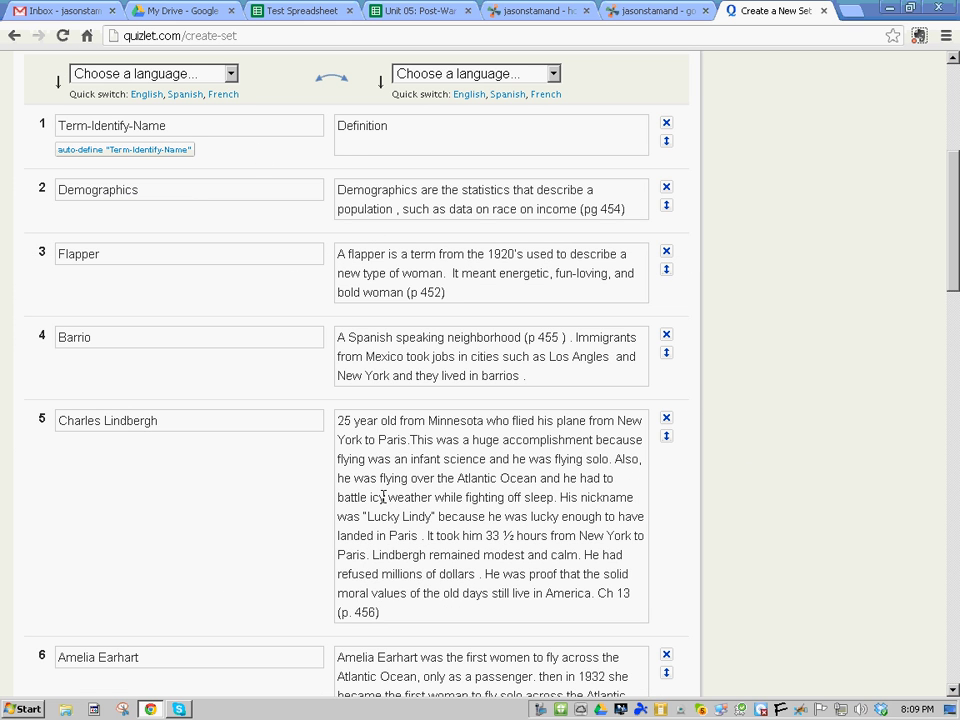
{"action": "left_click_drag", "start_coordinate": [949, 279], "coordinate": [936, 257]}
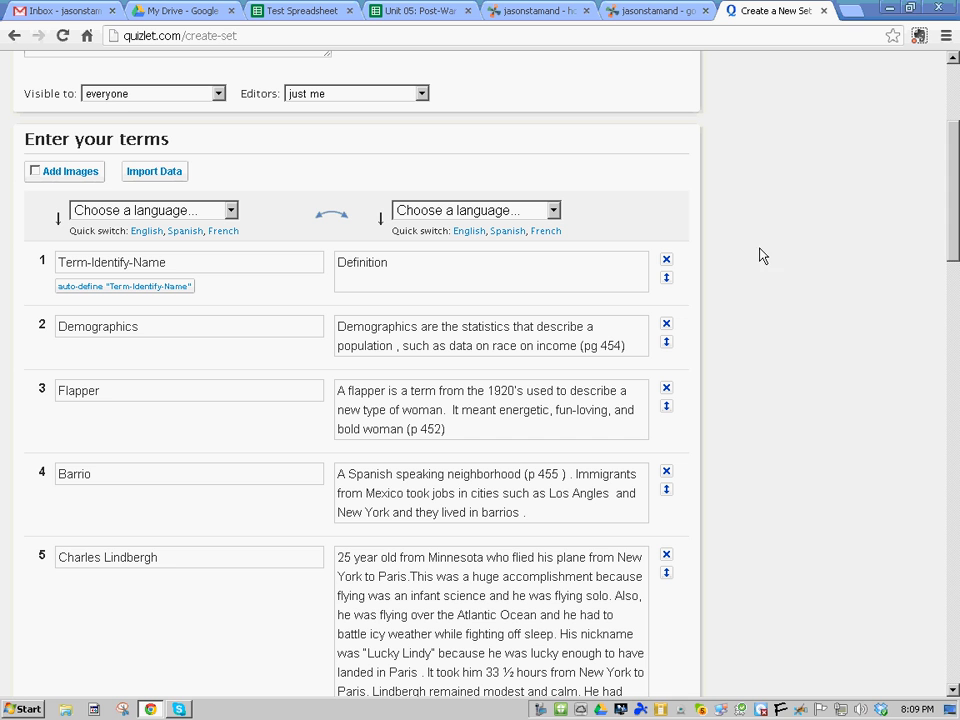
{"action": "left_click", "coordinate": [667, 261]}
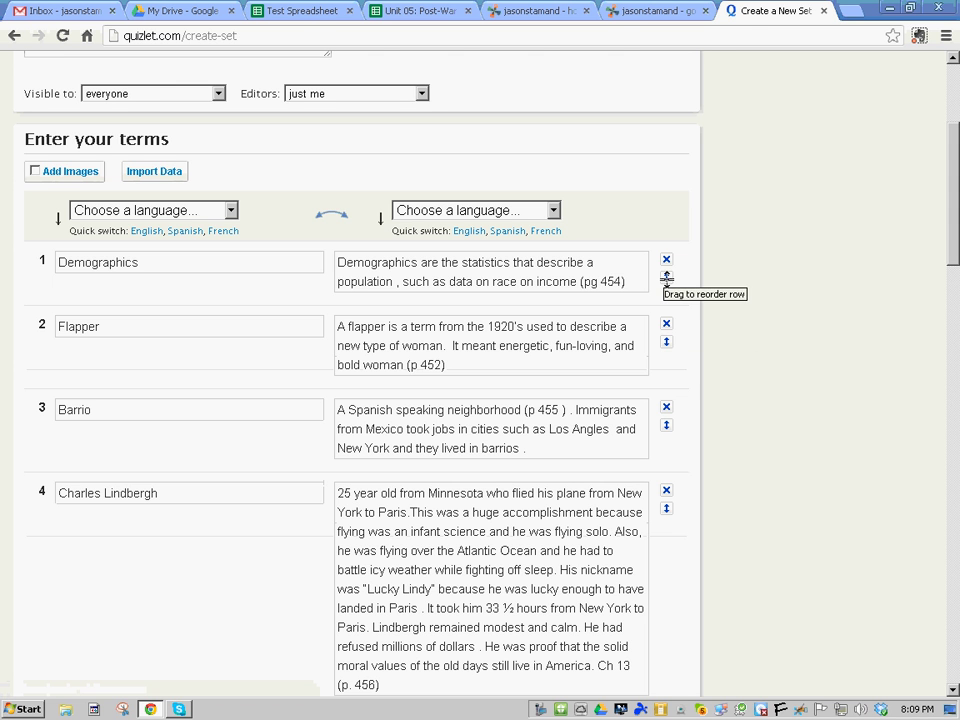
{"action": "left_click_drag", "start_coordinate": [667, 278], "coordinate": [664, 336]}
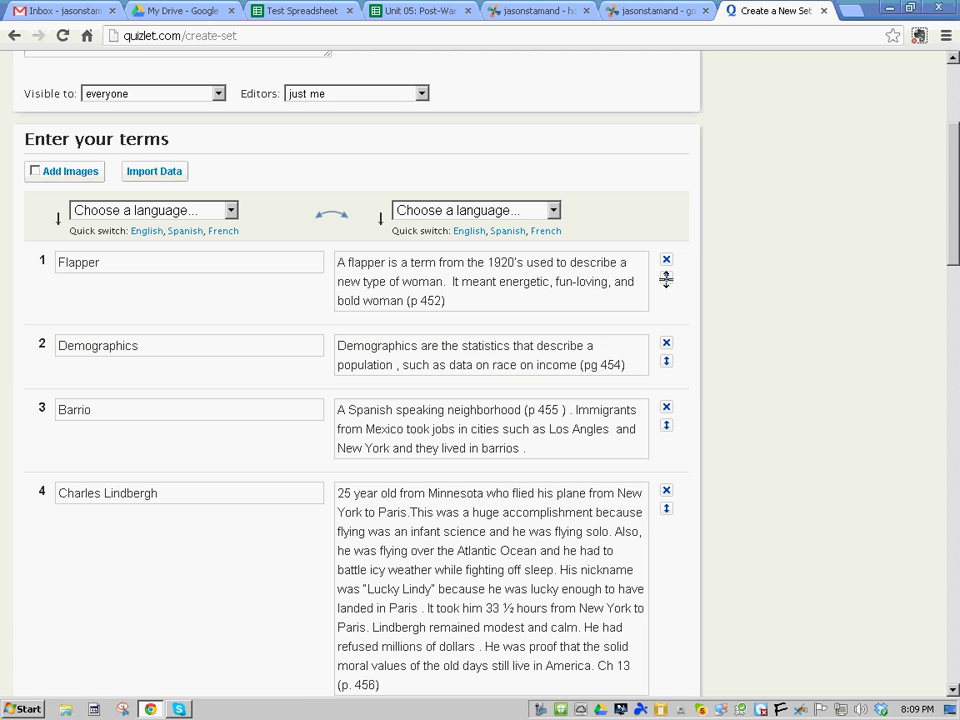
{"action": "left_click_drag", "start_coordinate": [666, 278], "coordinate": [672, 425]}
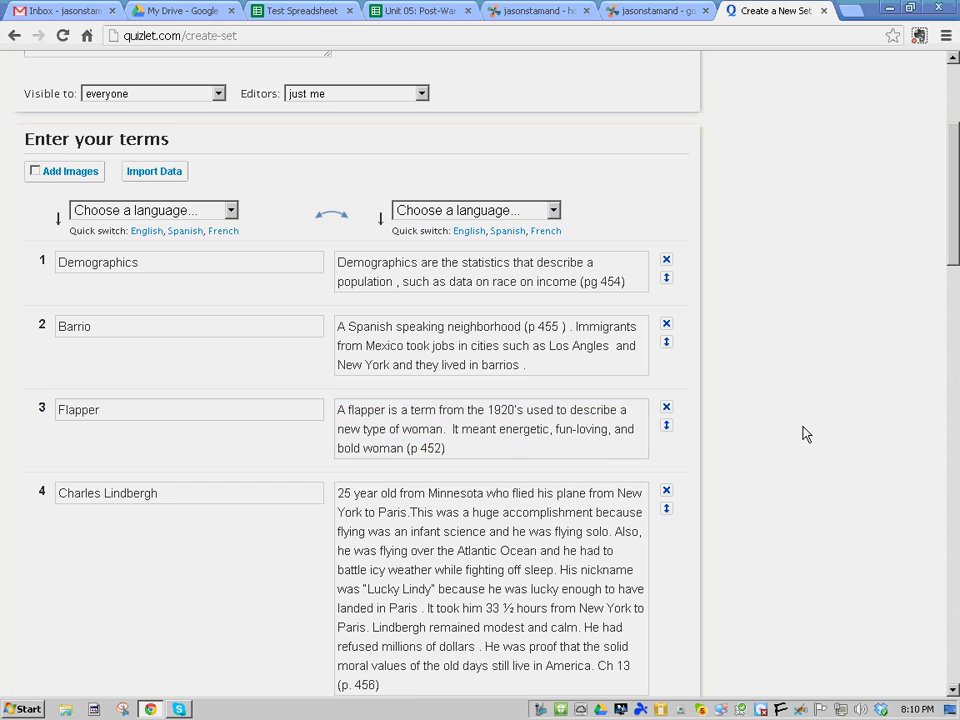
Delete the seven stray fragment rows, including the 454-455. and (pg's 453-455)" rows
{"action": "scroll", "coordinate": [940, 300], "scroll_direction": "down", "scroll_amount": 10}
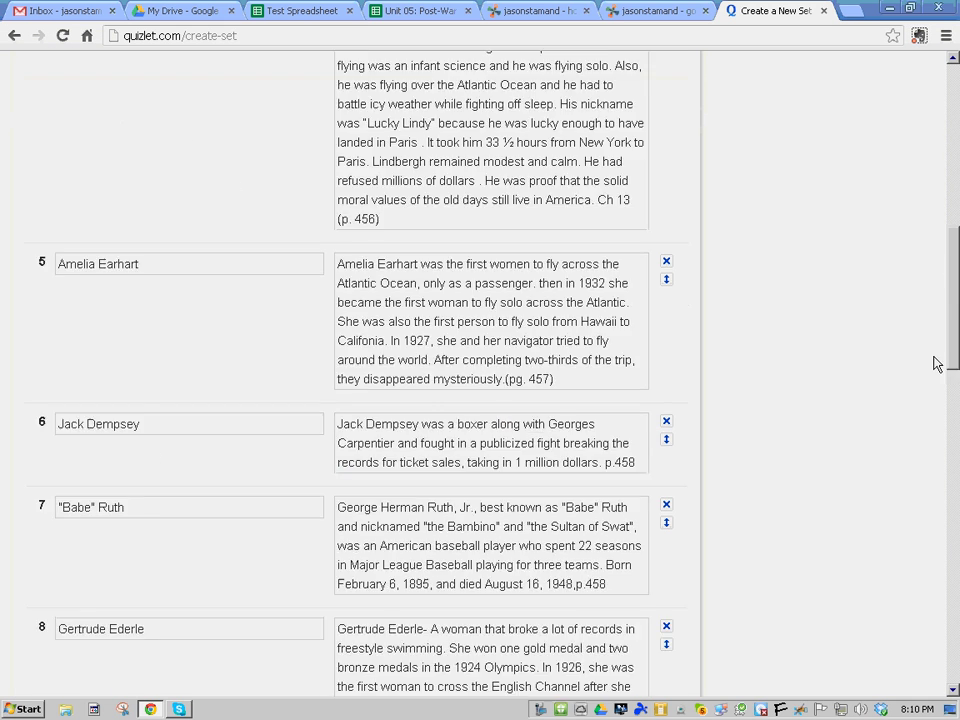
{"action": "scroll", "coordinate": [912, 477], "scroll_direction": "down", "scroll_amount": 4}
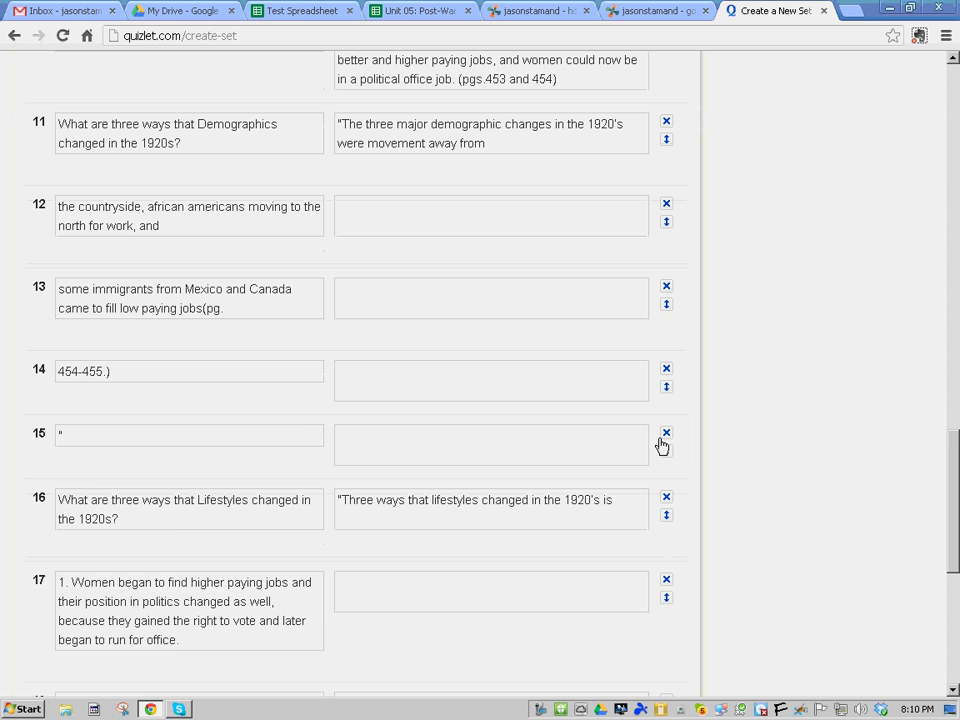
{"action": "left_click", "coordinate": [668, 434]}
{"action": "left_click", "coordinate": [668, 370]}
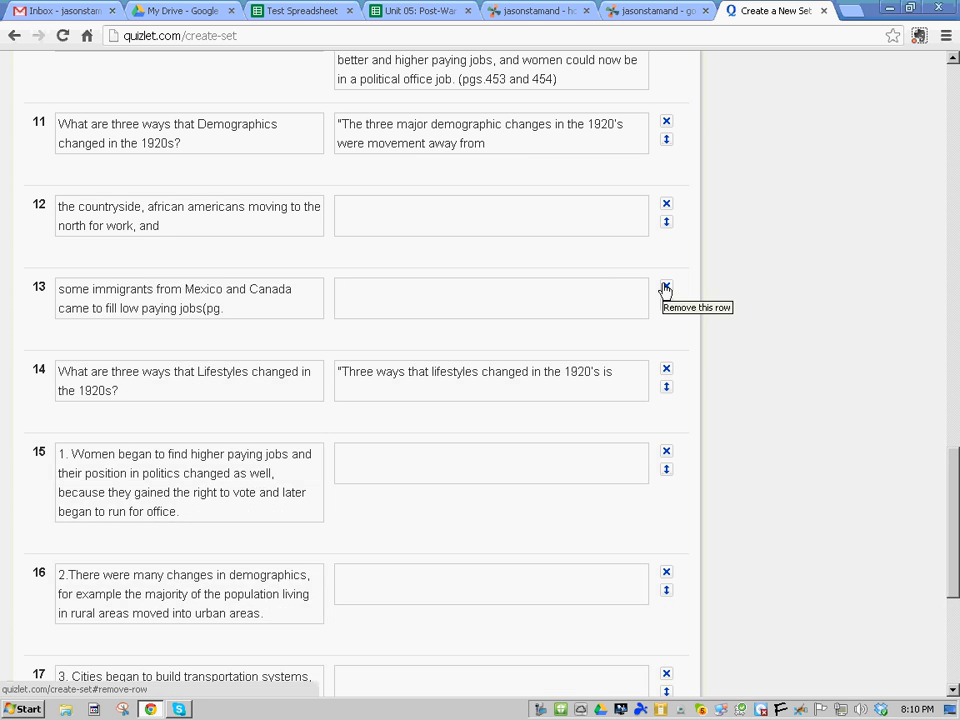
{"action": "left_click", "coordinate": [665, 287]}
{"action": "left_click", "coordinate": [666, 205]}
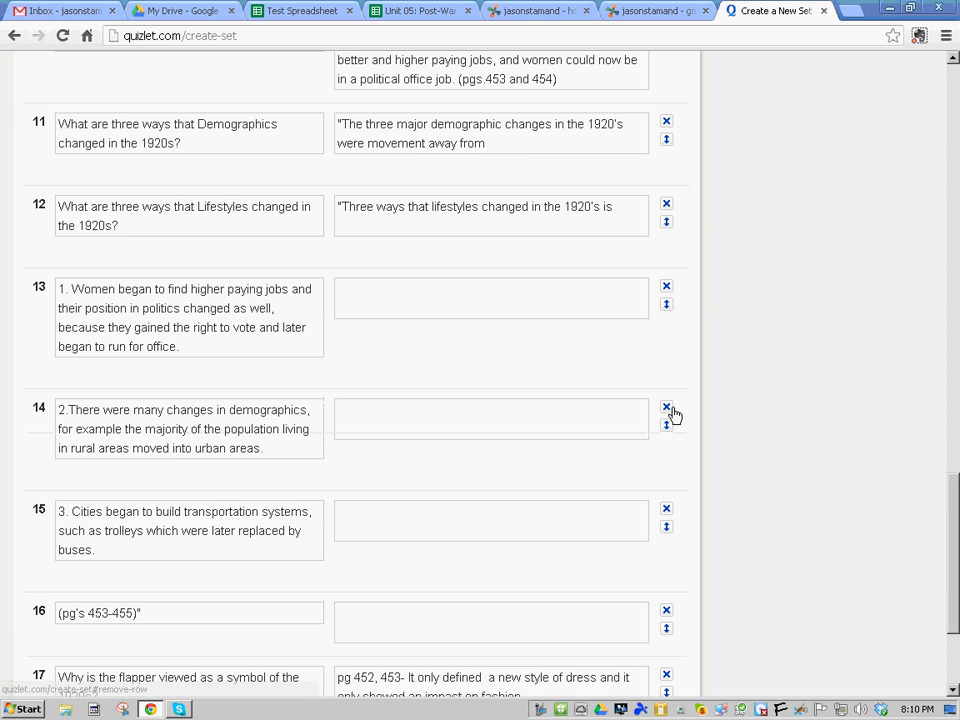
{"action": "left_click", "coordinate": [667, 409]}
{"action": "left_click", "coordinate": [666, 294]}
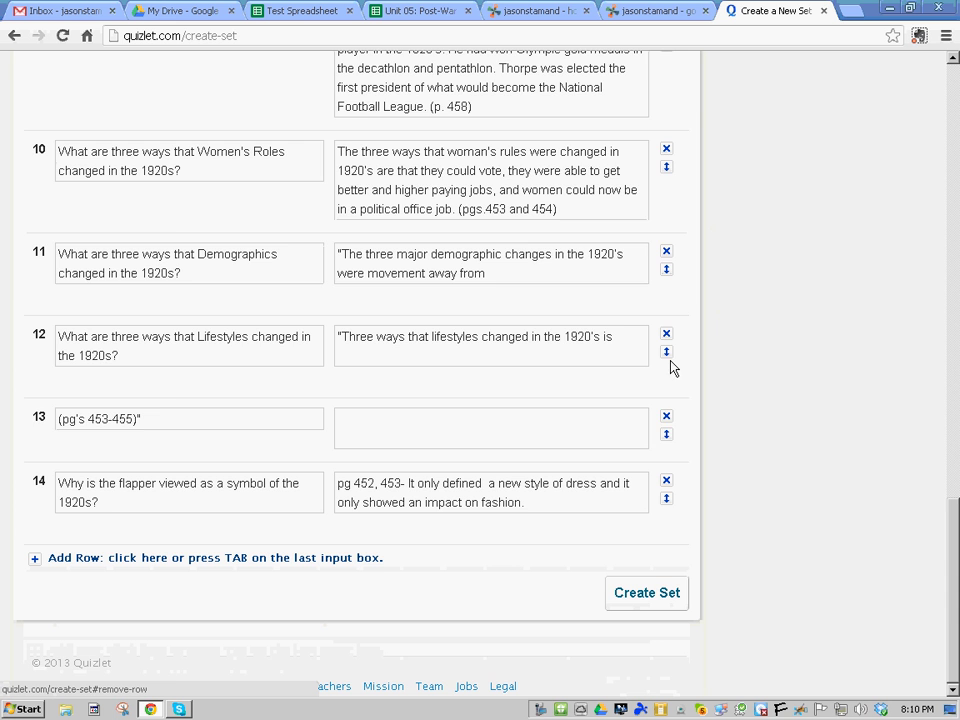
{"action": "left_click", "coordinate": [665, 417]}
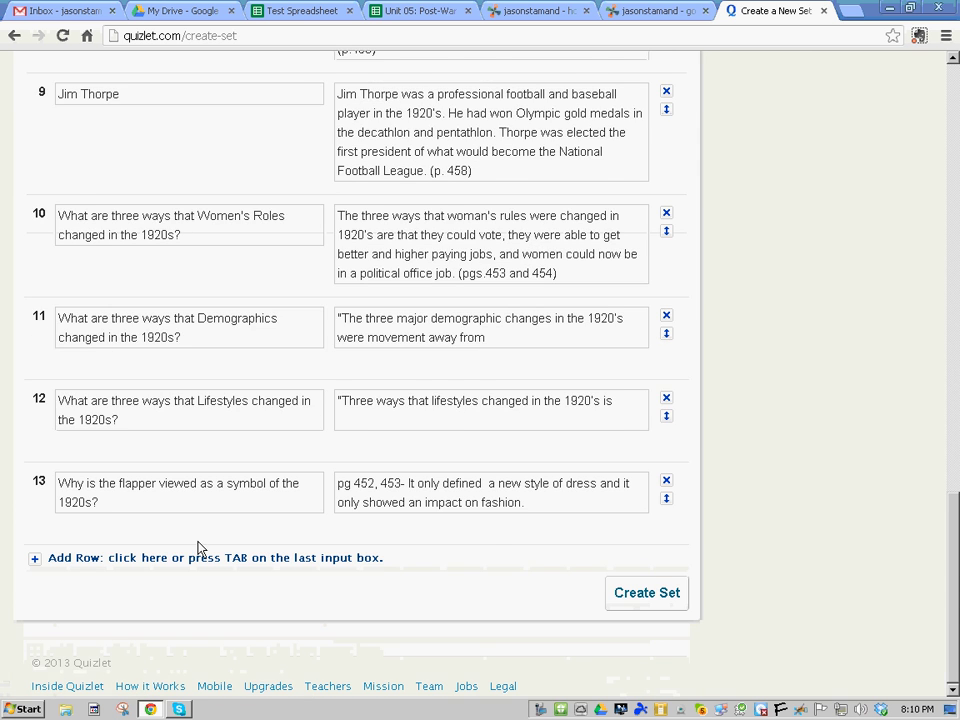
Set both term and definition languages to English and create the Test spreadsheet set
{"action": "scroll", "coordinate": [279, 424], "scroll_direction": "up", "scroll_amount": 15}
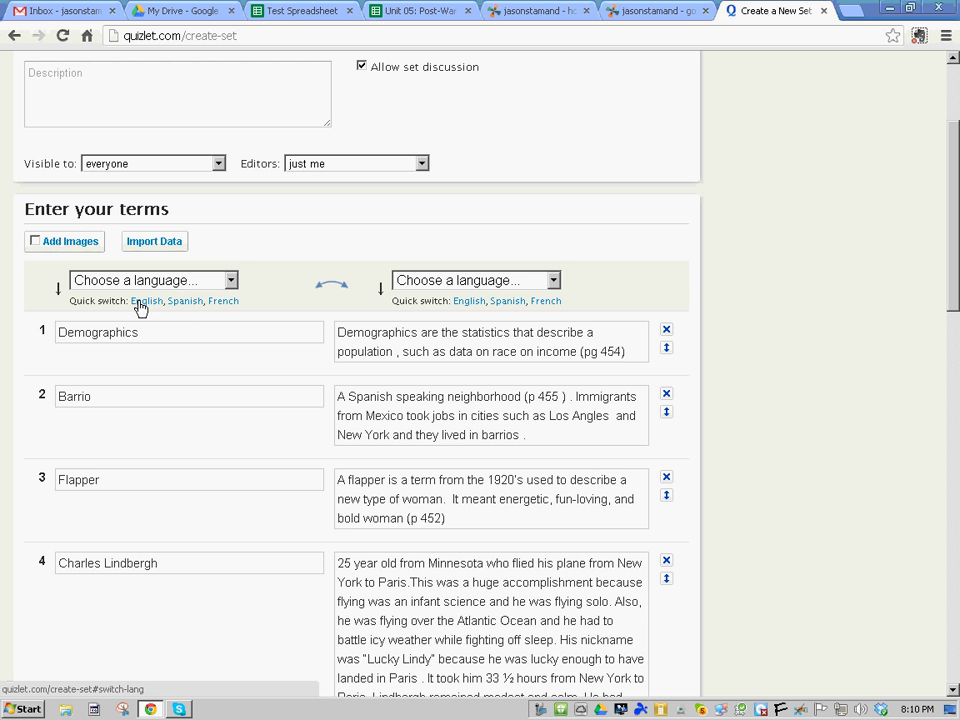
{"action": "left_click", "coordinate": [231, 282]}
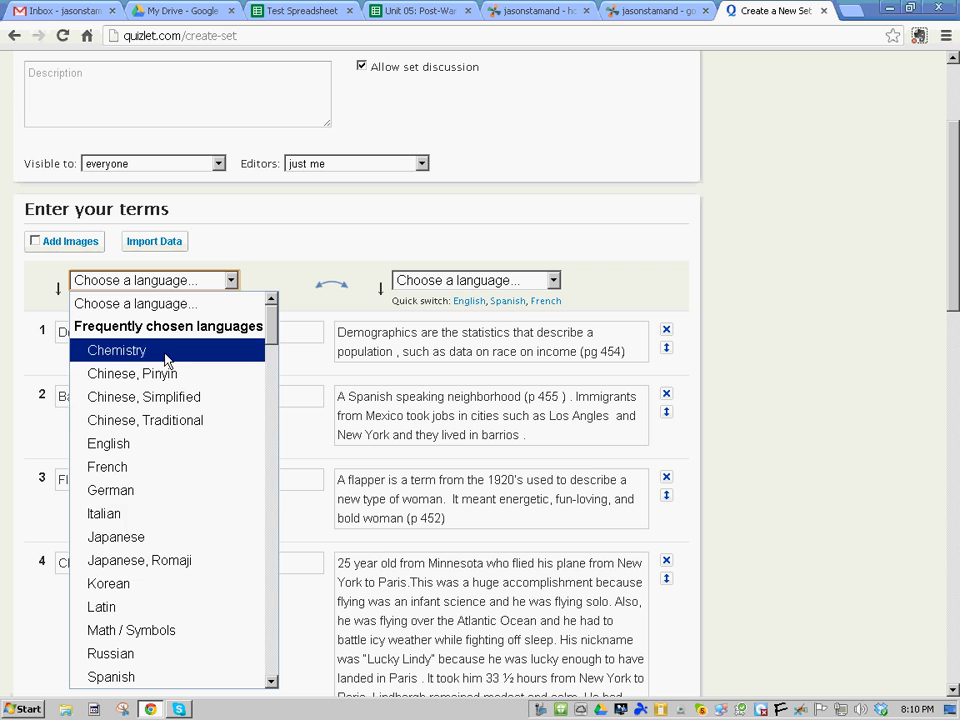
{"action": "left_click", "coordinate": [231, 282]}
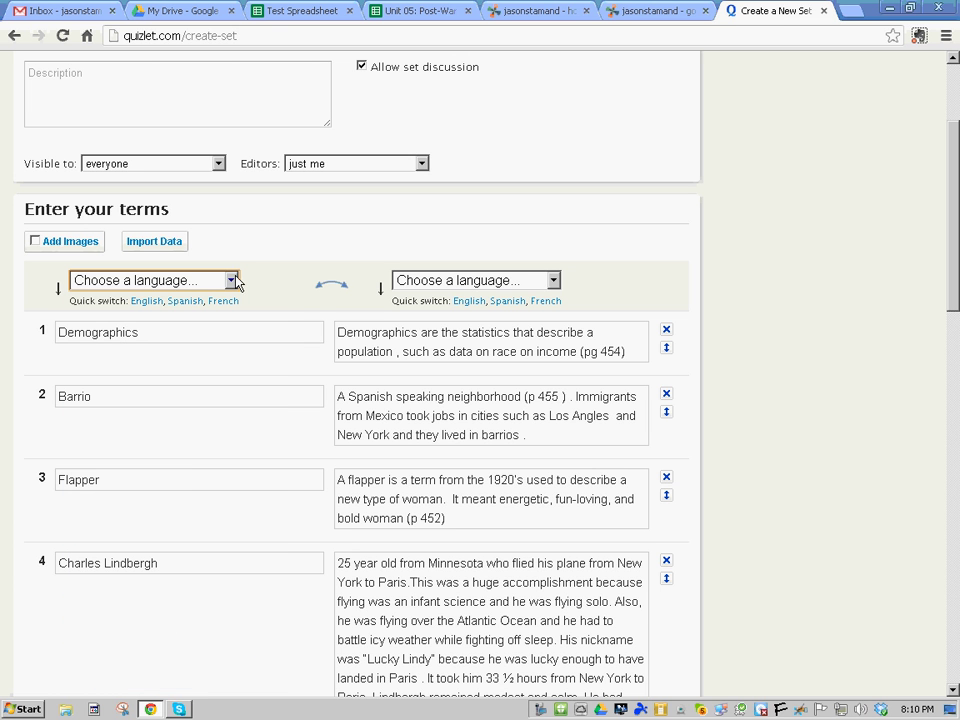
{"action": "left_click", "coordinate": [146, 302]}
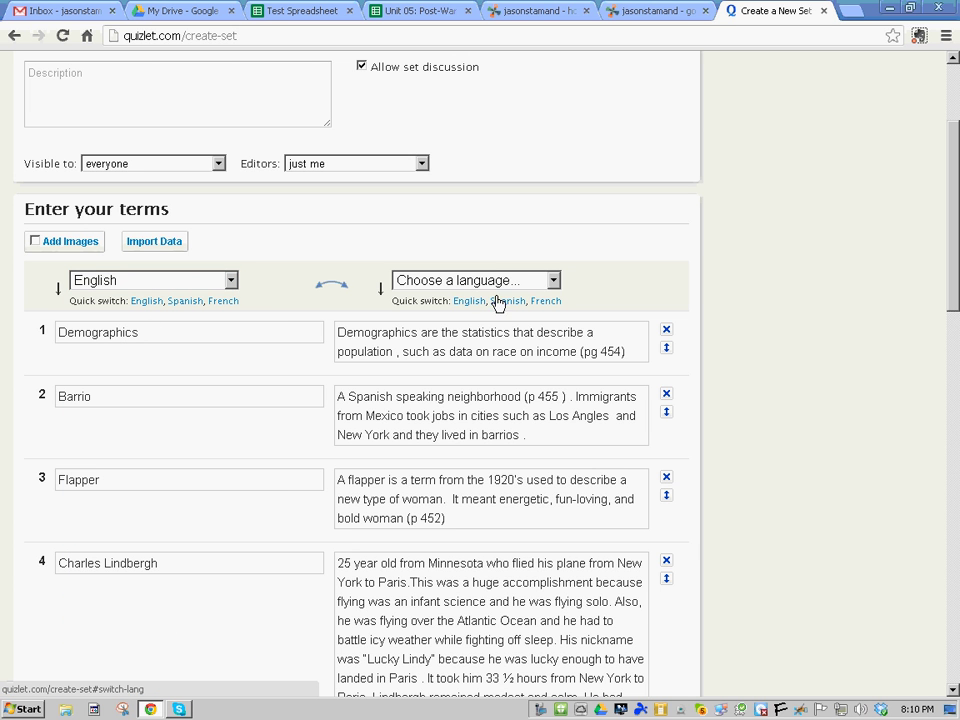
{"action": "left_click", "coordinate": [466, 302]}
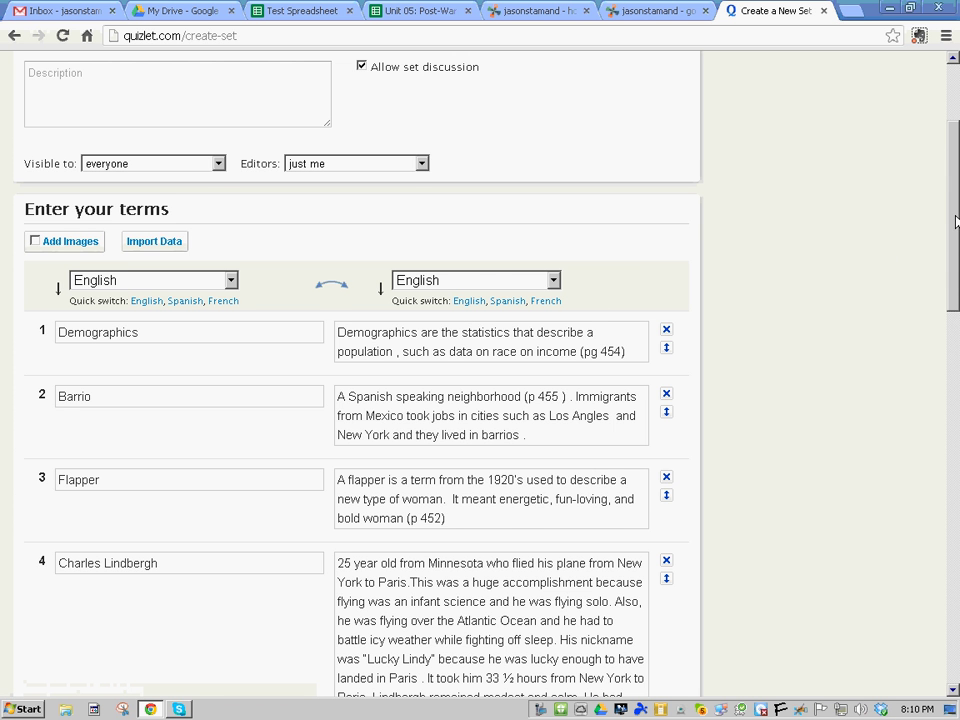
{"action": "left_click_drag", "start_coordinate": [953, 220], "coordinate": [941, 150]}
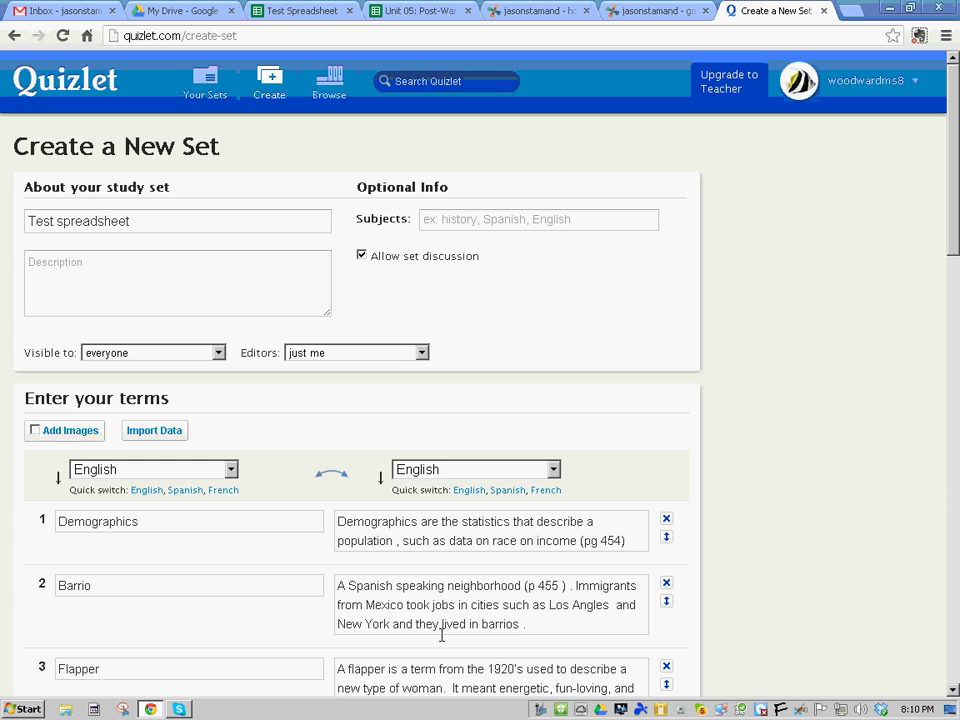
{"action": "left_click_drag", "start_coordinate": [954, 233], "coordinate": [808, 626]}
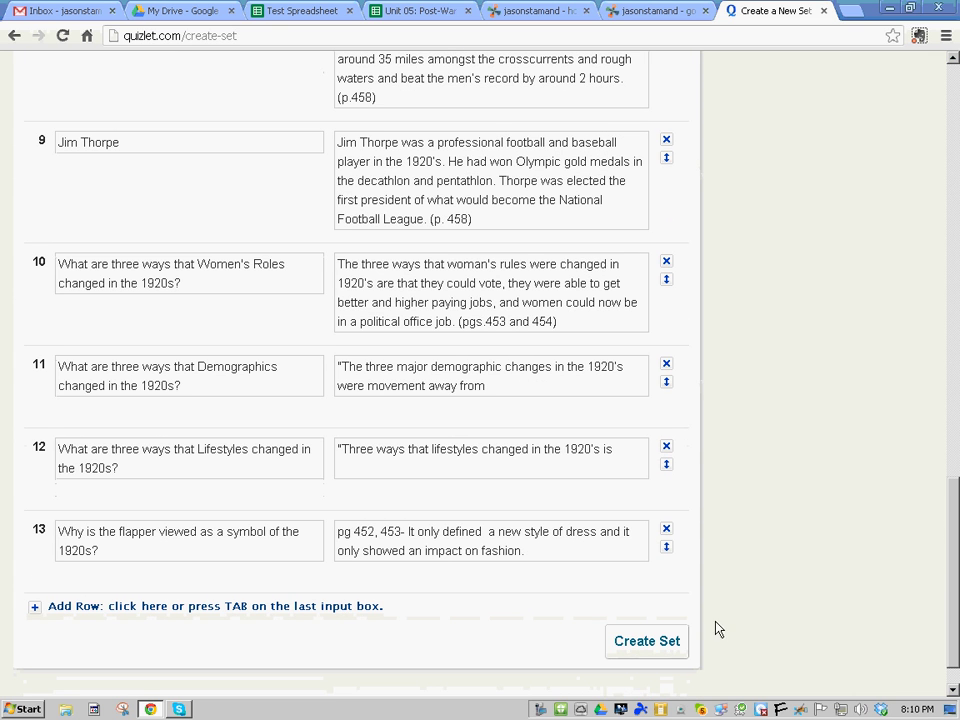
{"action": "left_click", "coordinate": [647, 641]}
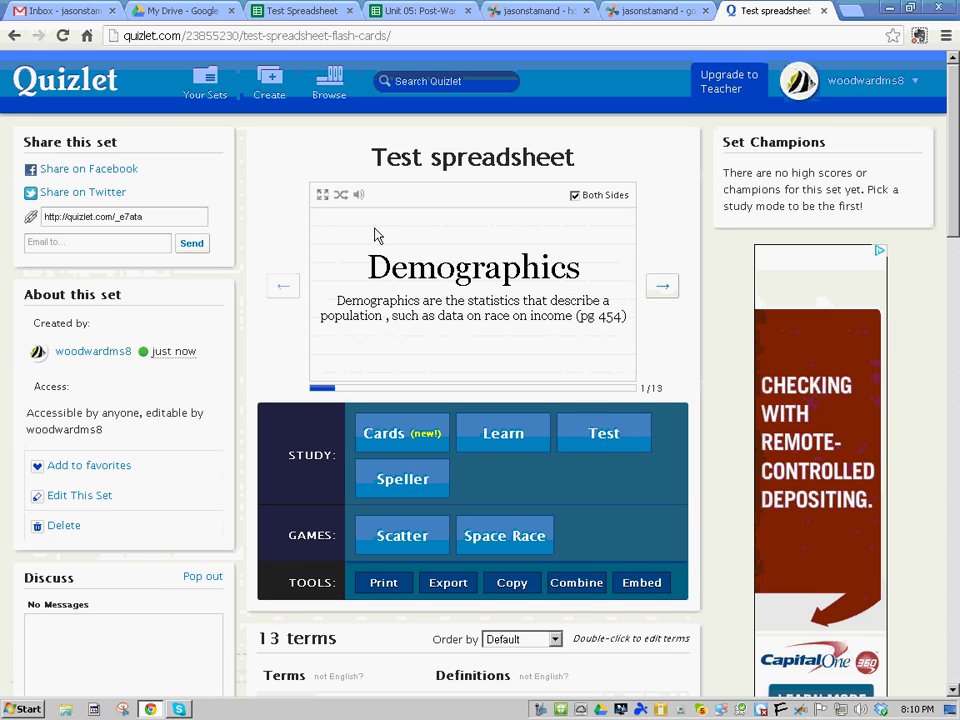
Step forward through the flashcards to card 8 of 13, Gertrude Ederle
{"action": "left_click", "coordinate": [662, 288]}
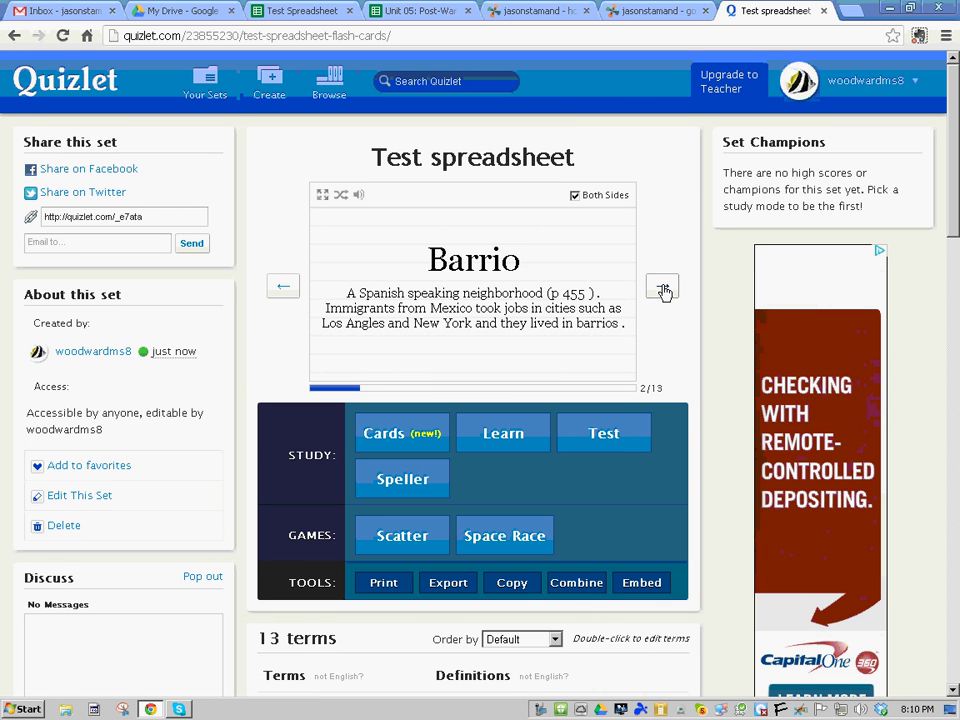
{"action": "left_click", "coordinate": [662, 288]}
{"action": "left_click", "coordinate": [662, 288]}
{"action": "left_click", "coordinate": [662, 288]}
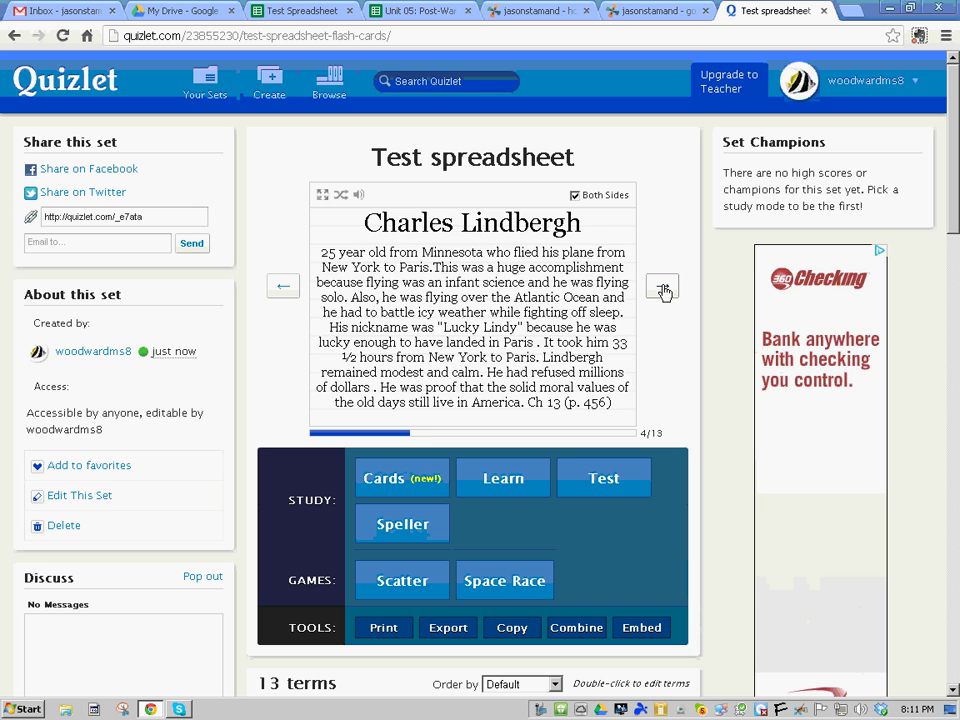
{"action": "left_click", "coordinate": [662, 288]}
{"action": "left_click", "coordinate": [662, 288]}
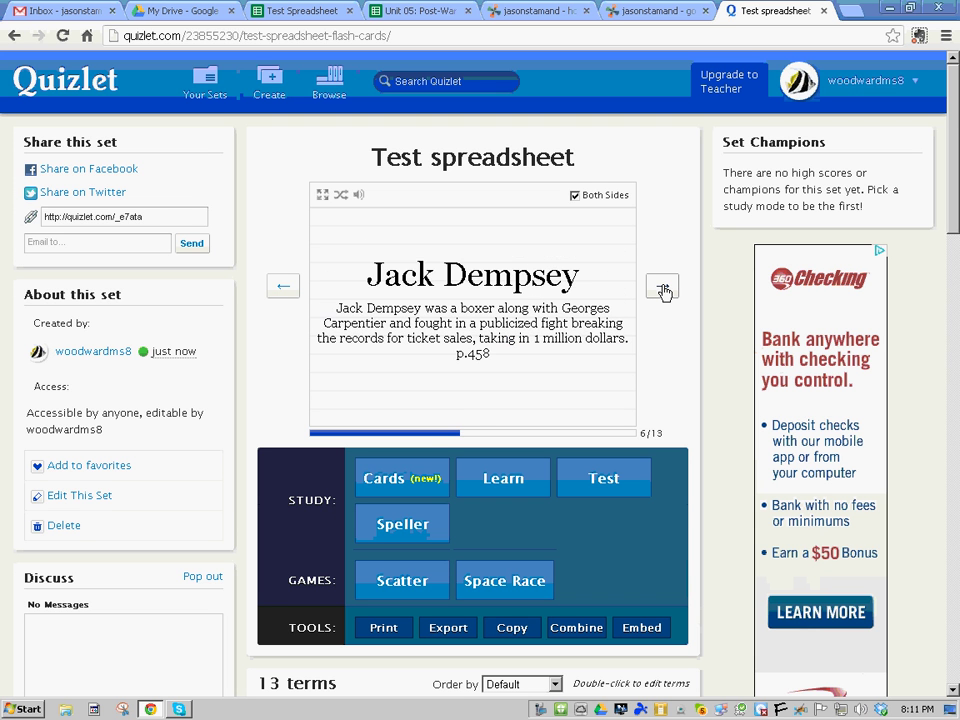
{"action": "left_click", "coordinate": [662, 288]}
{"action": "left_click", "coordinate": [662, 288]}
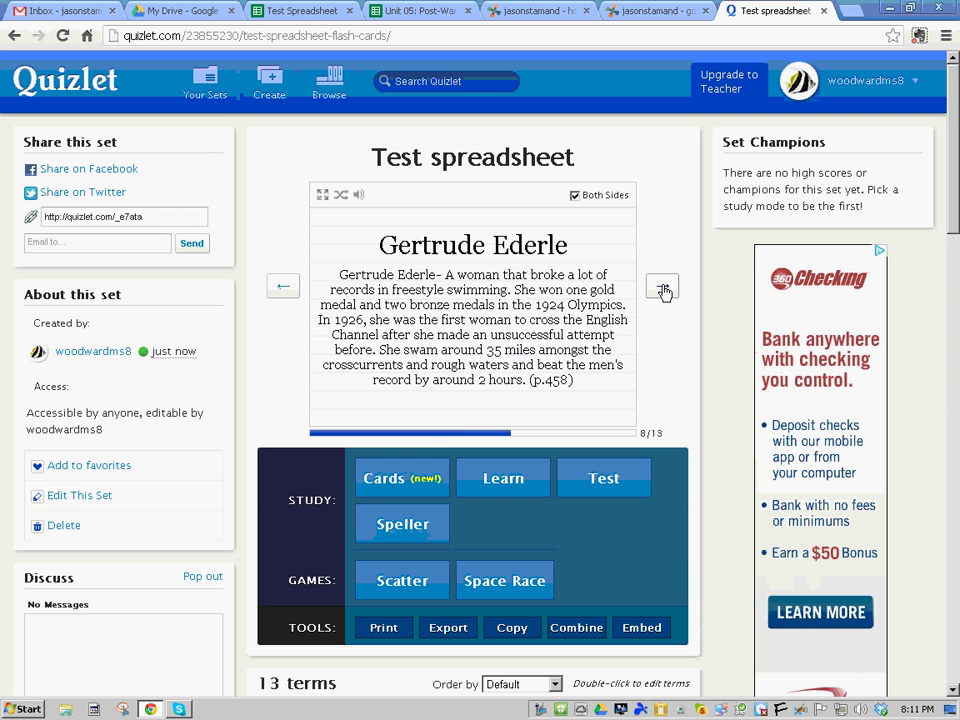
{"action": "left_click", "coordinate": [662, 288]}
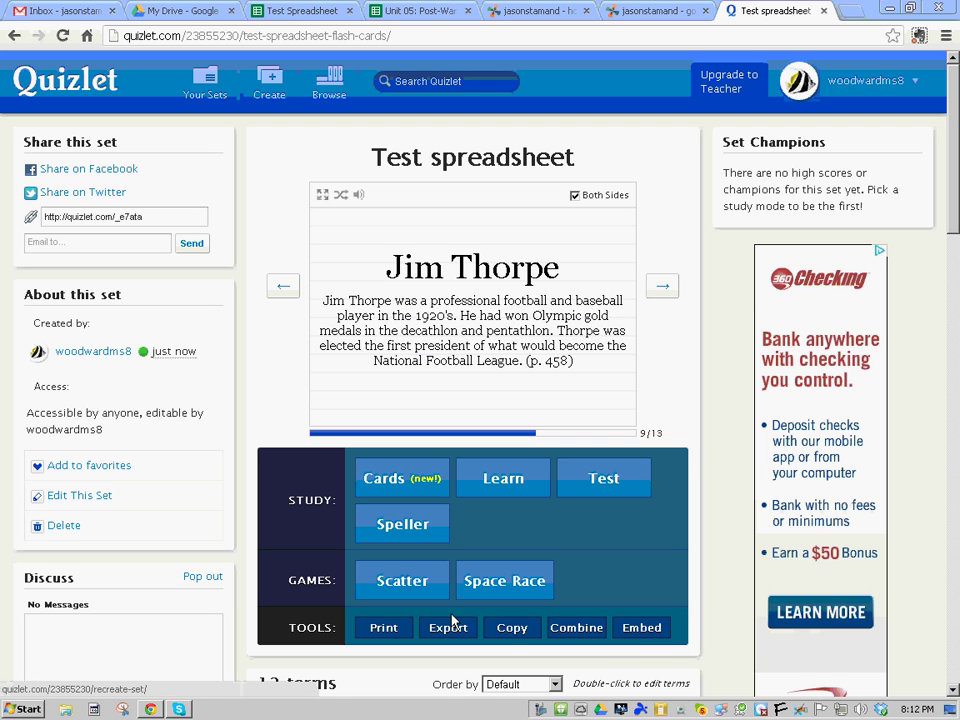
Copy the Flashcards embed code snippet for the Test spreadsheet set
{"action": "left_click", "coordinate": [638, 630]}
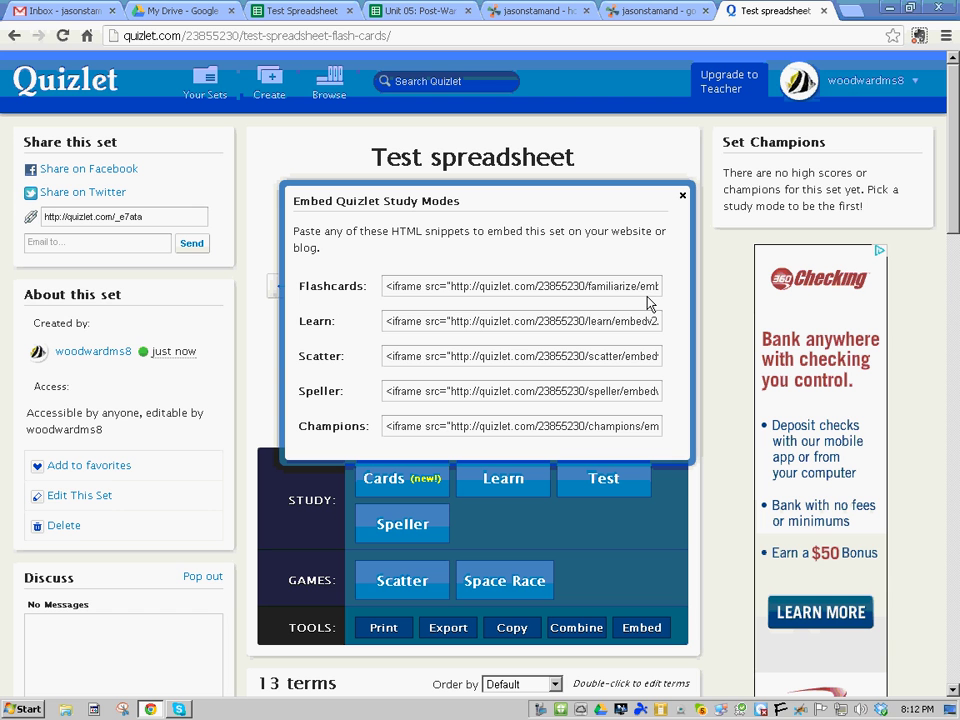
{"action": "left_click", "coordinate": [420, 290]}
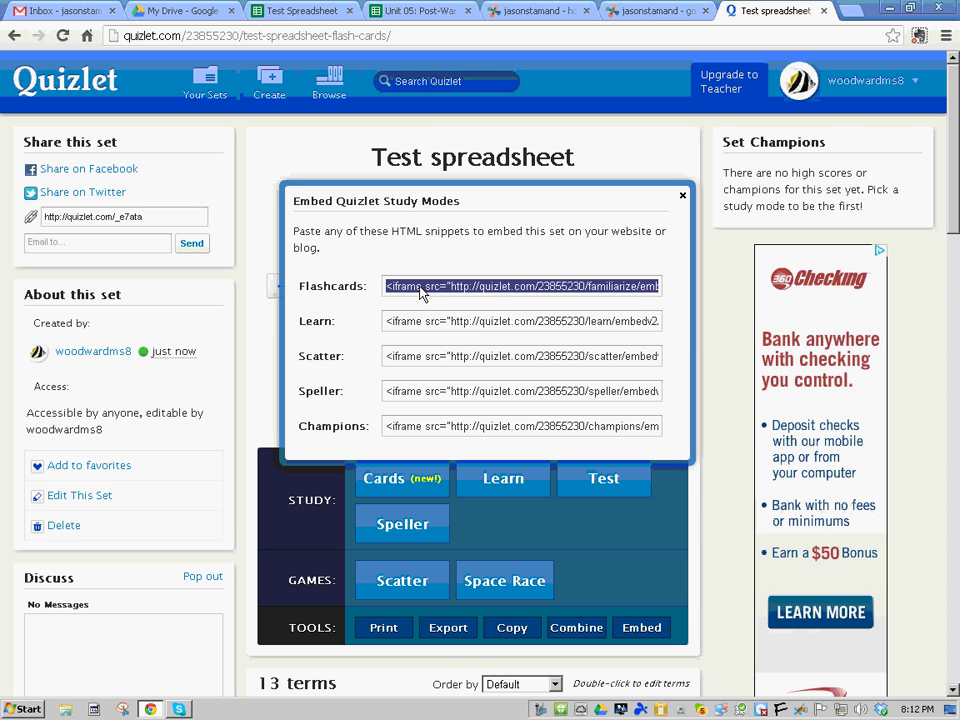
{"action": "right_click", "coordinate": [420, 290]}
{"action": "left_click", "coordinate": [461, 390]}
In the wiki editor, put the cursor below the Quizlet bullet and open the widget list
{"action": "left_click", "coordinate": [643, 14]}
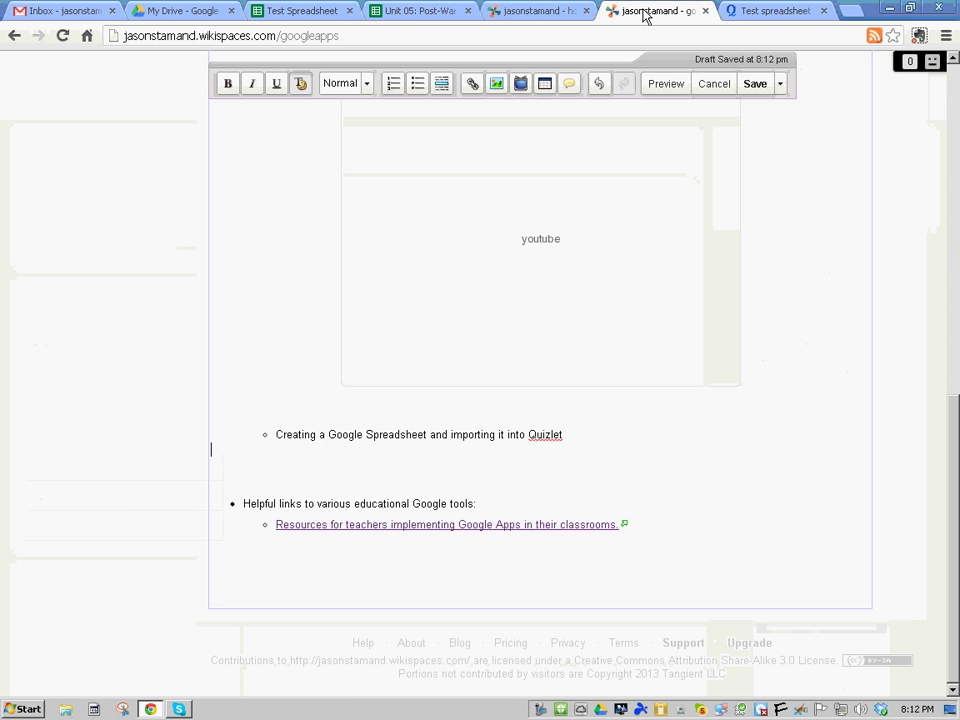
{"action": "scroll", "coordinate": [594, 339], "scroll_direction": "up", "scroll_amount": 5}
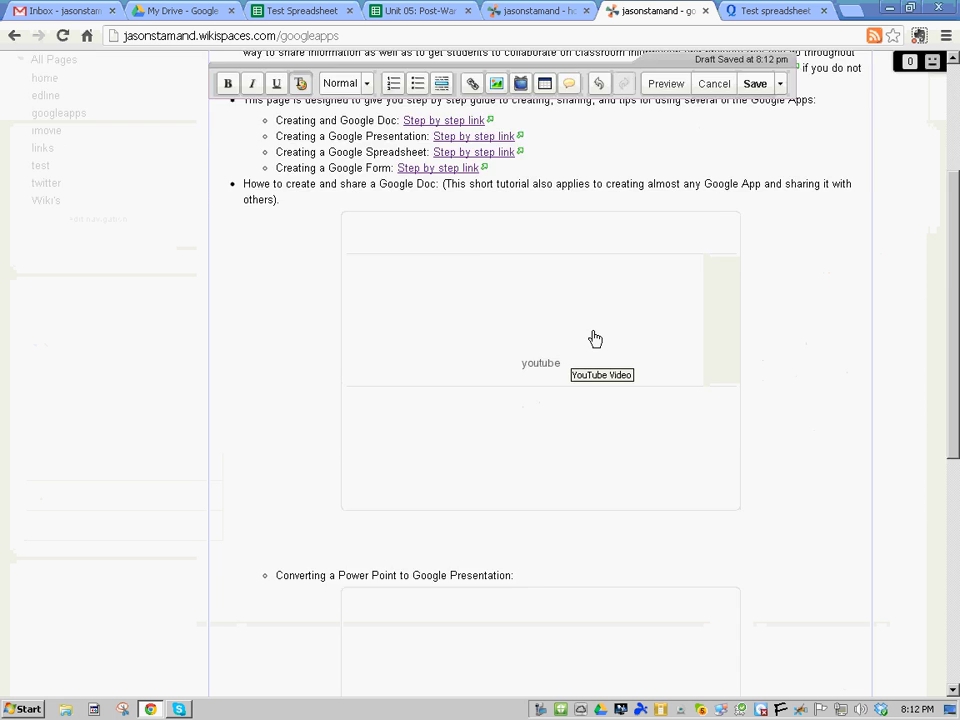
{"action": "scroll", "coordinate": [579, 306], "scroll_direction": "down", "scroll_amount": 10}
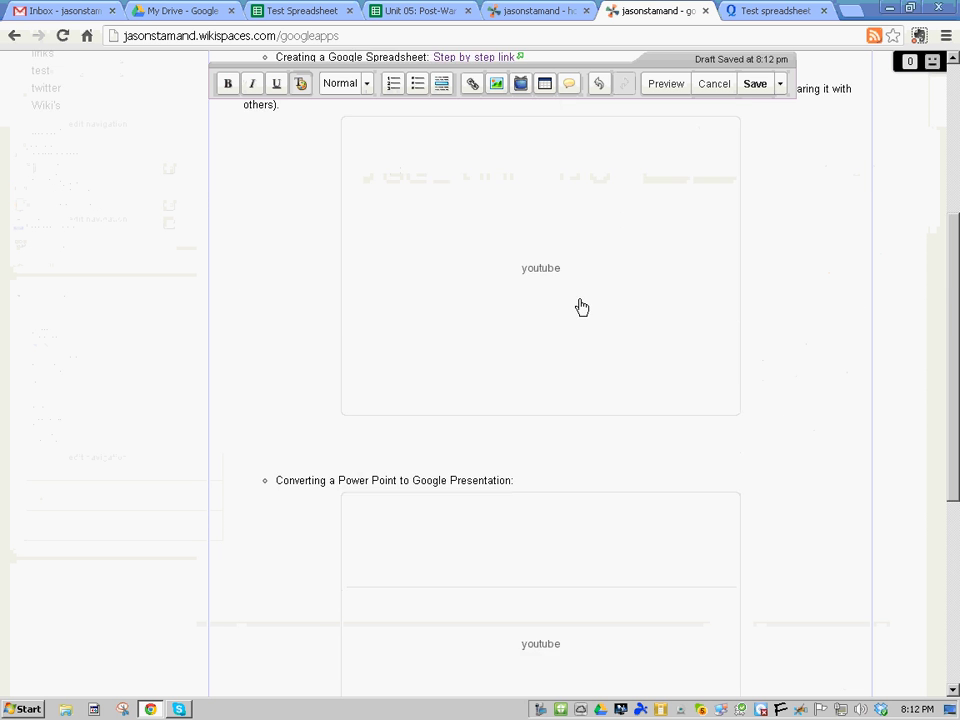
{"action": "left_click", "coordinate": [241, 458]}
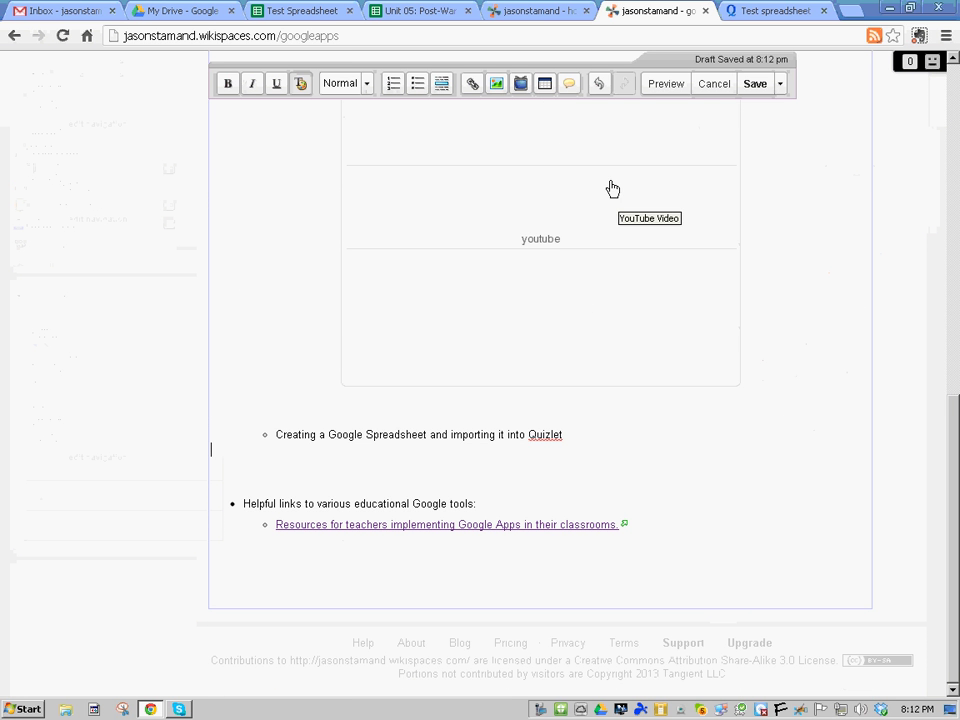
{"action": "left_click", "coordinate": [520, 86]}
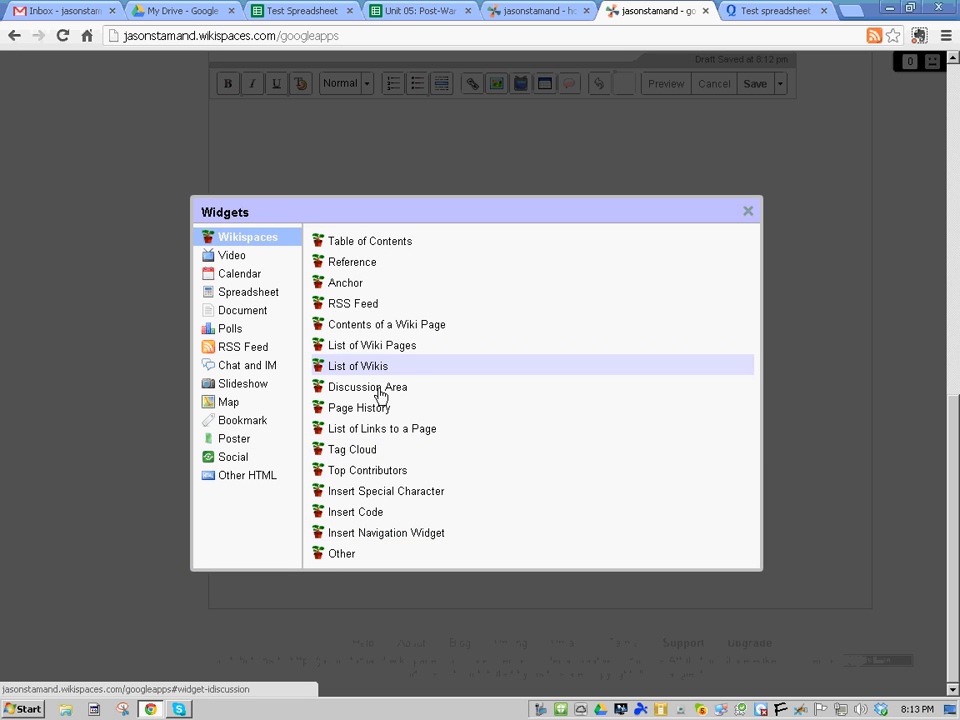
Paste the Quizlet embed code into an Other HTML widget and insert it
{"action": "left_click", "coordinate": [338, 556]}
{"action": "left_click", "coordinate": [366, 511]}
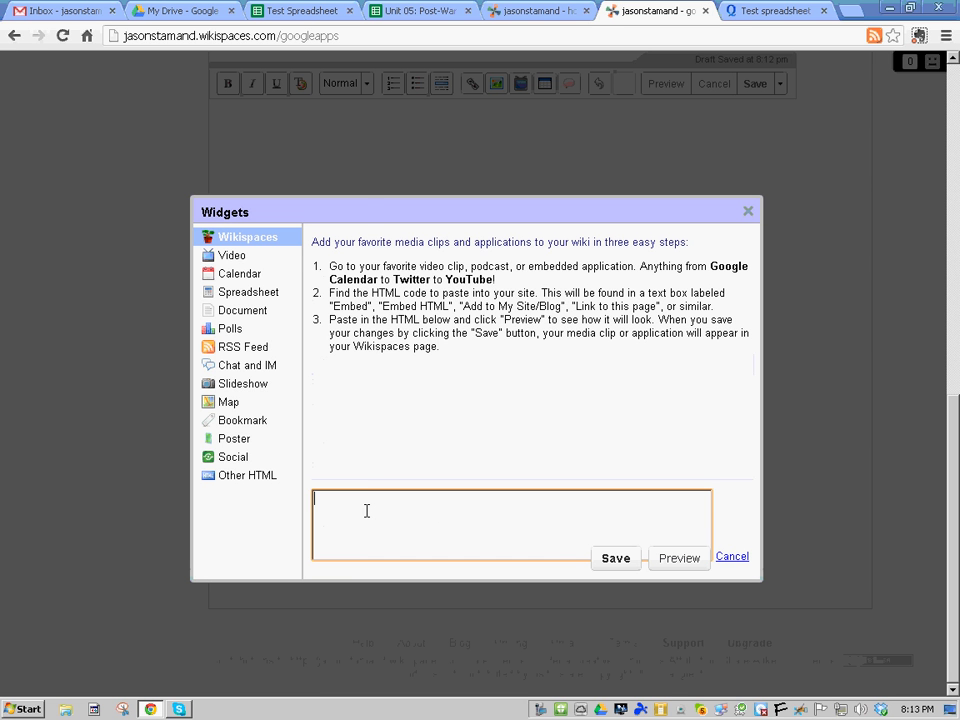
{"action": "right_click", "coordinate": [368, 505]}
{"action": "left_click", "coordinate": [456, 324]}
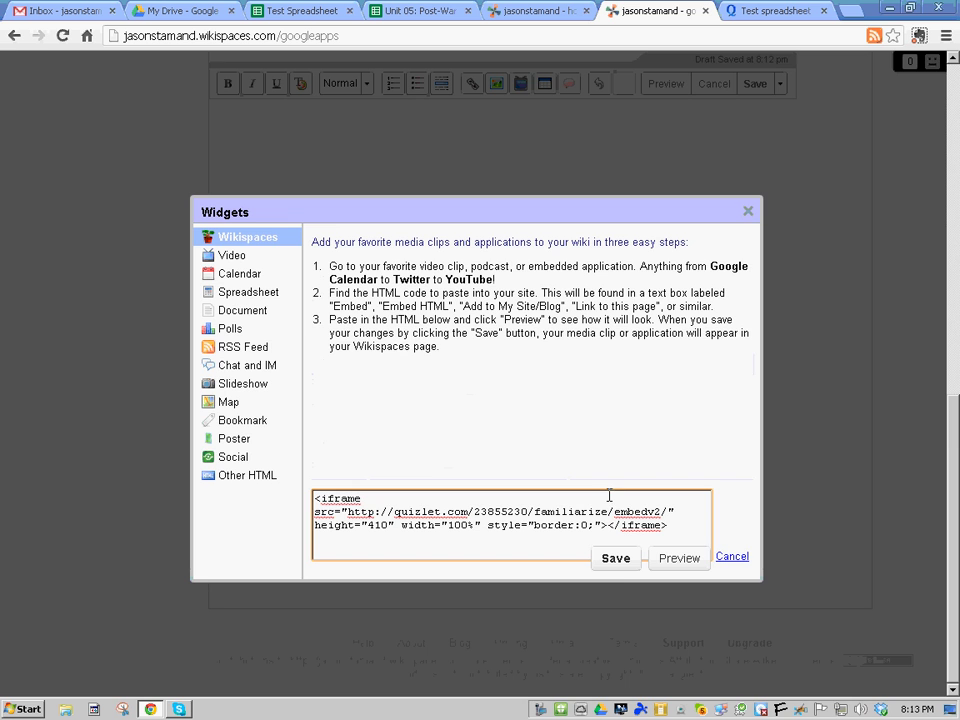
{"action": "left_click", "coordinate": [616, 560]}
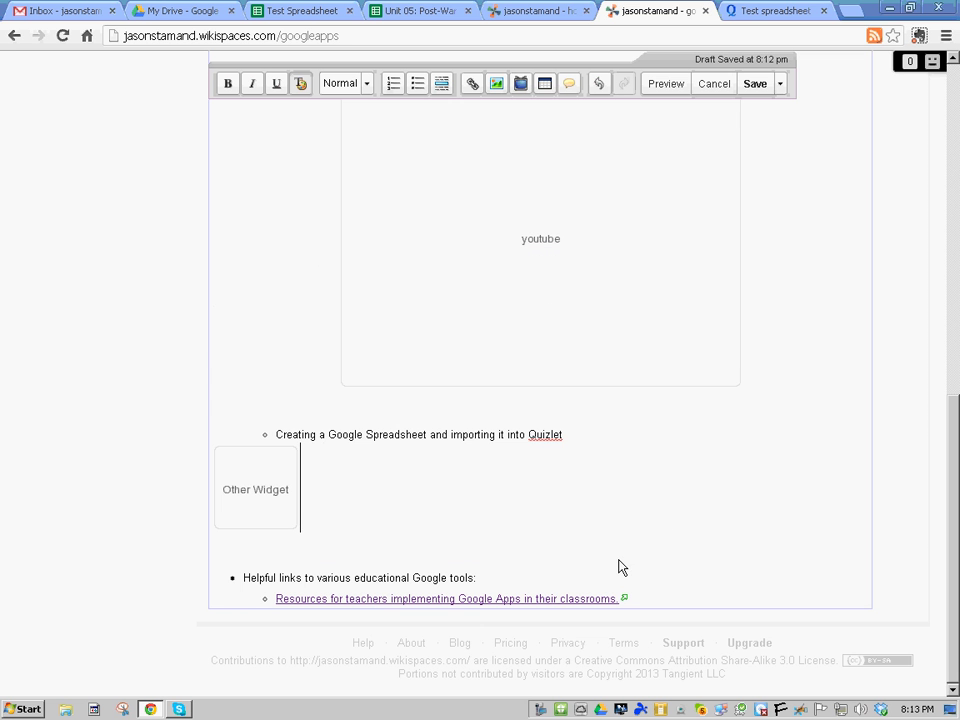
Select the Quizlet widget, centre-align it, and keep its original size
{"action": "left_click", "coordinate": [251, 490]}
{"action": "left_click", "coordinate": [495, 342]}
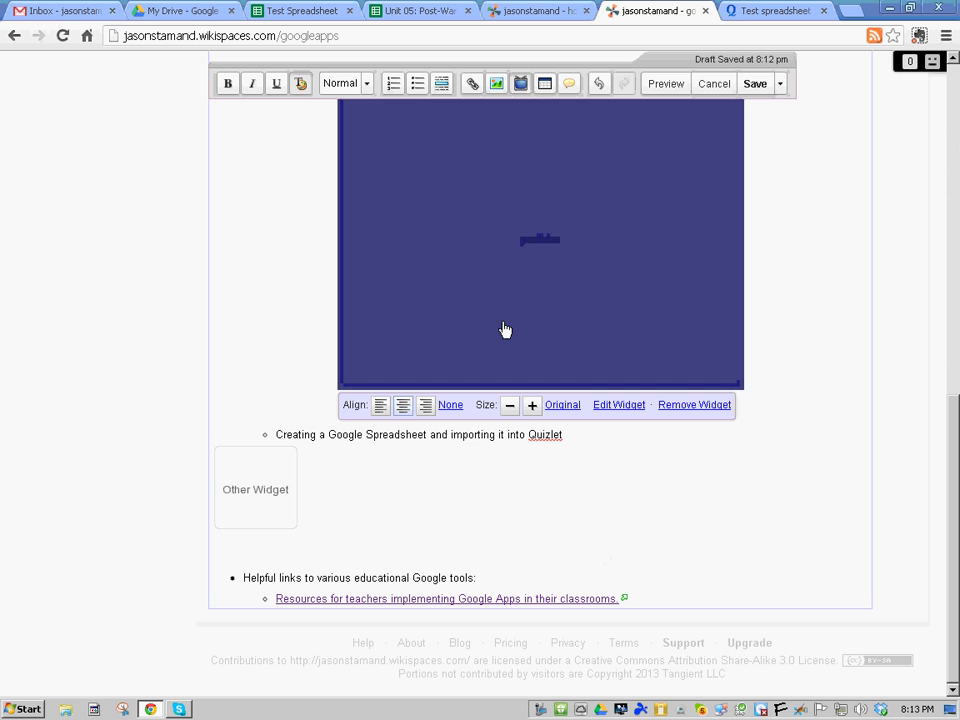
{"action": "left_click", "coordinate": [258, 488]}
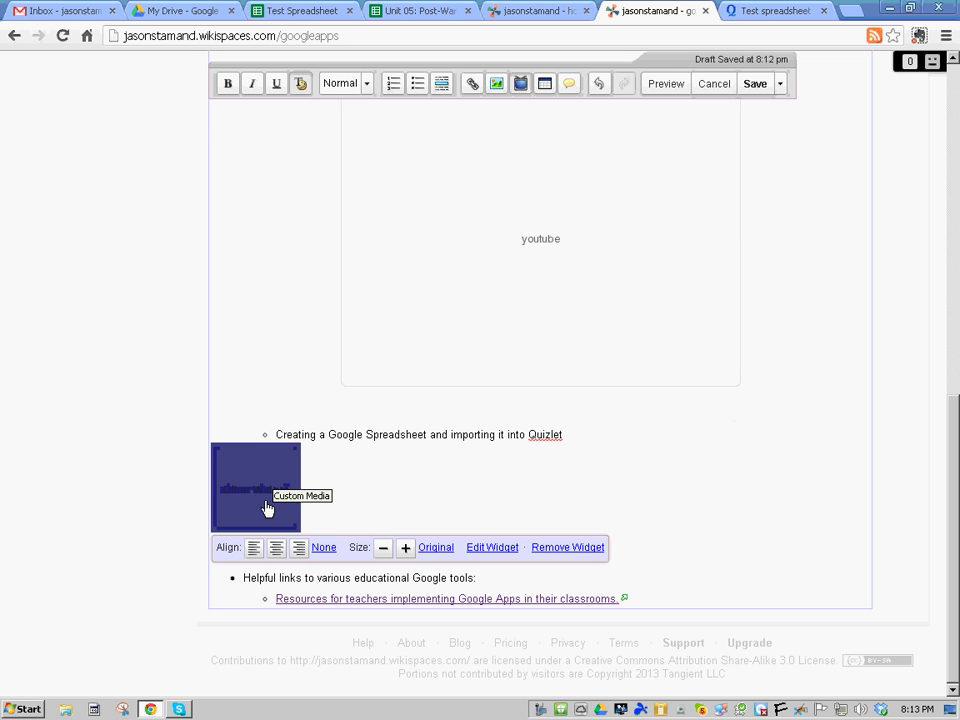
{"action": "left_click", "coordinate": [276, 549]}
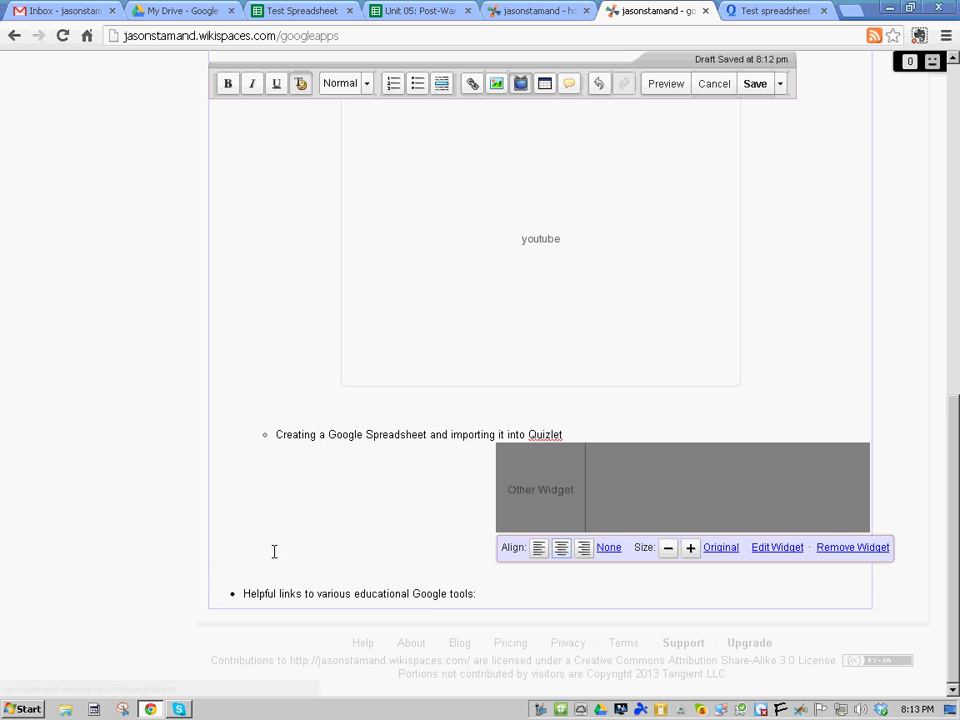
{"action": "left_click", "coordinate": [689, 551]}
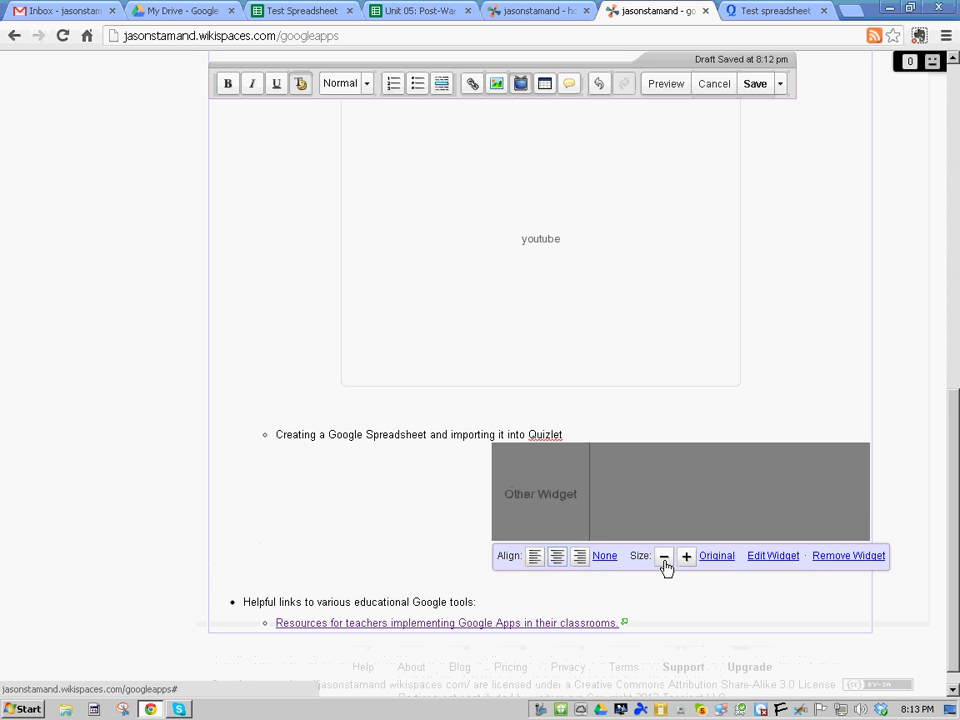
{"action": "left_click", "coordinate": [664, 556]}
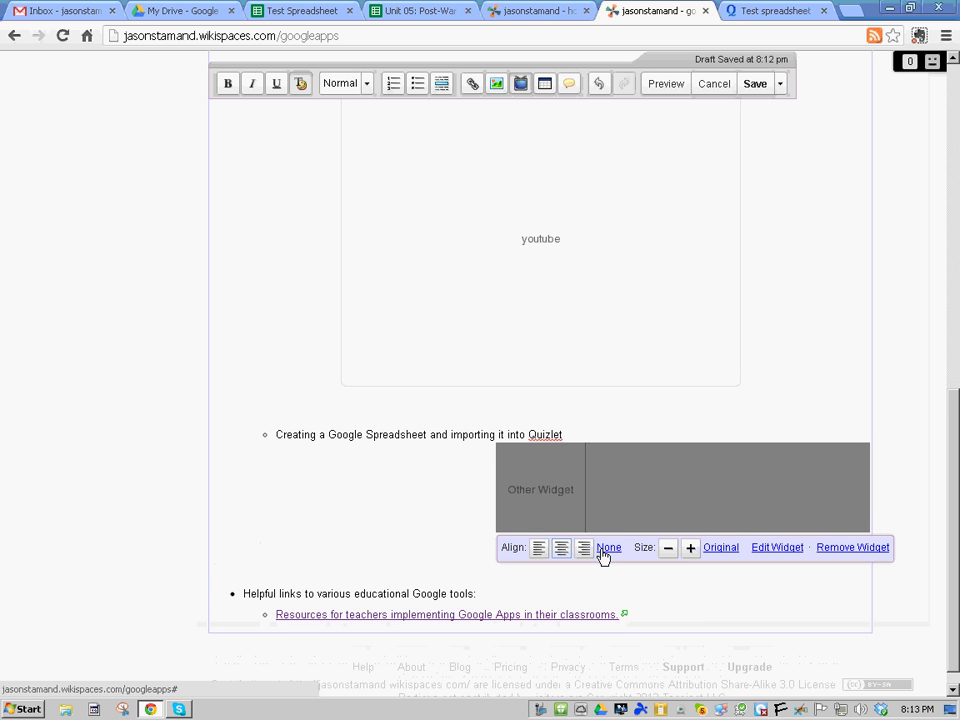
Save the page and scroll down to the embedded Test spreadsheet flashcards
{"action": "left_click", "coordinate": [756, 86]}
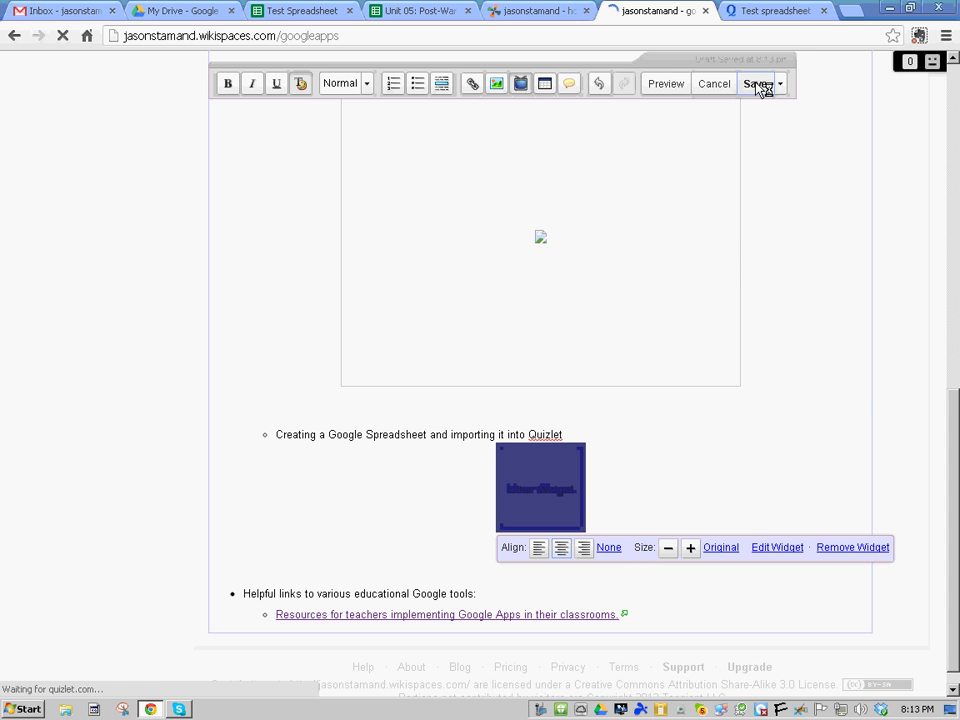
{"action": "scroll", "coordinate": [749, 326], "scroll_direction": "down", "scroll_amount": 10}
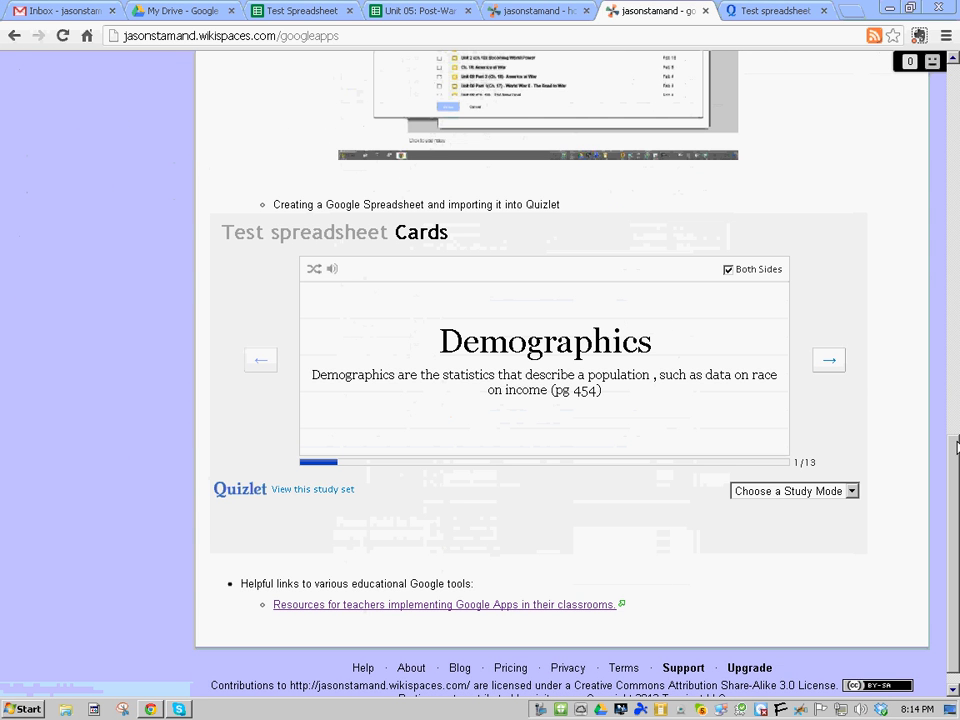
{"action": "mouse_move", "coordinate": [955, 453]}
{"action": "left_mouse_down"}
{"action": "mouse_move", "coordinate": [953, 389]}
{"action": "mouse_move", "coordinate": [950, 449]}
{"action": "mouse_move", "coordinate": [950, 440]}
{"action": "left_mouse_up"}
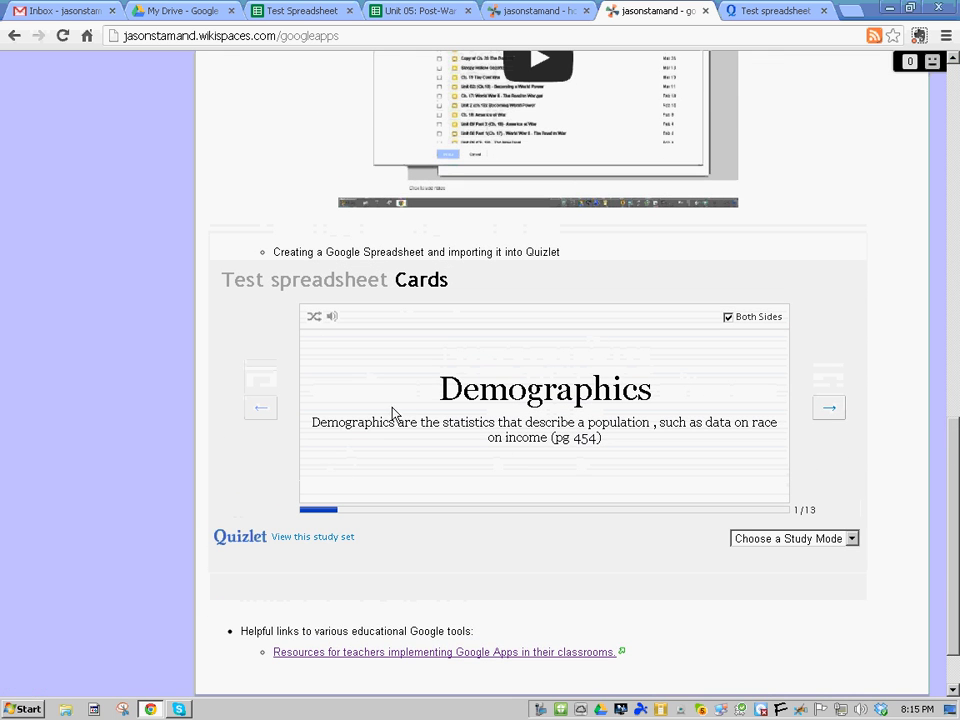
Page forward through the flashcards to the "Babe" Ruth card
{"action": "left_click", "coordinate": [829, 410]}
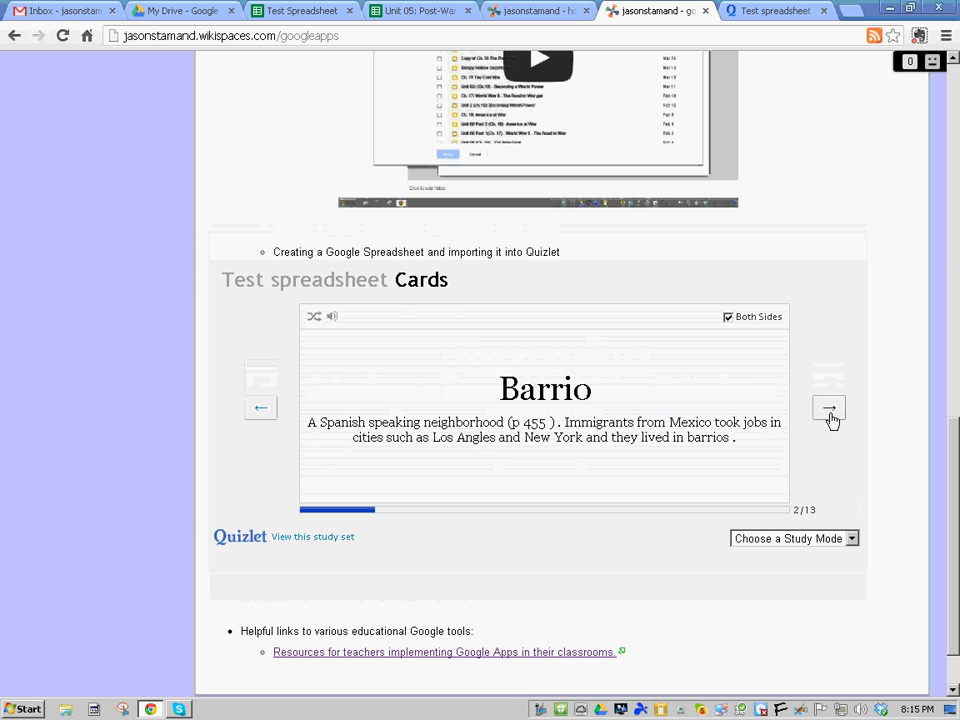
{"action": "left_click", "coordinate": [830, 412]}
{"action": "left_click", "coordinate": [830, 412]}
{"action": "left_click", "coordinate": [830, 412]}
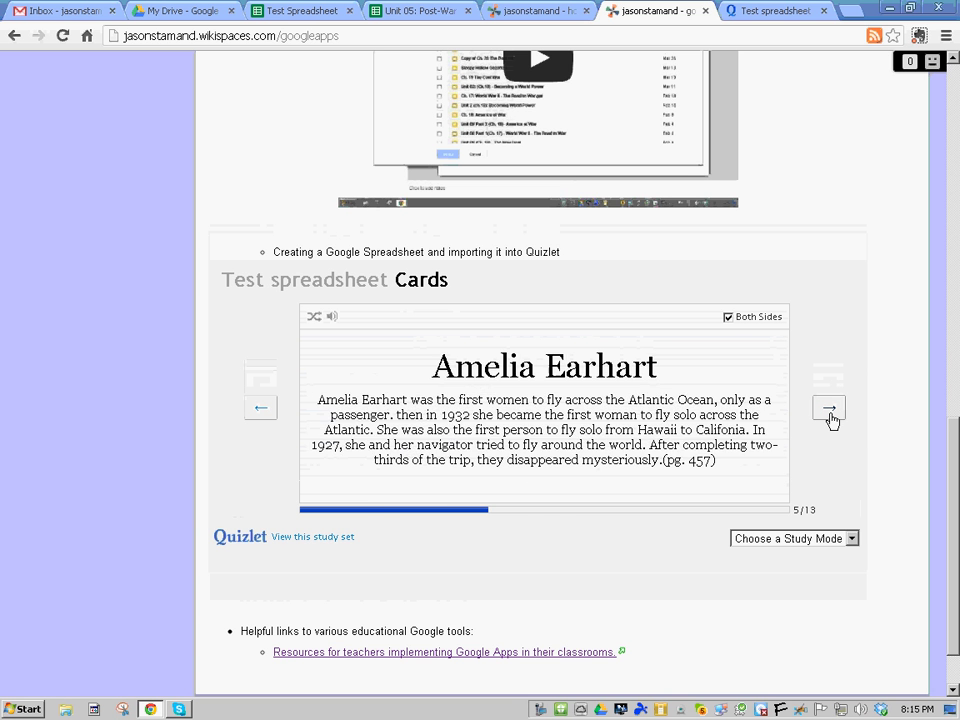
{"action": "left_click", "coordinate": [830, 412]}
{"action": "left_click", "coordinate": [830, 412]}
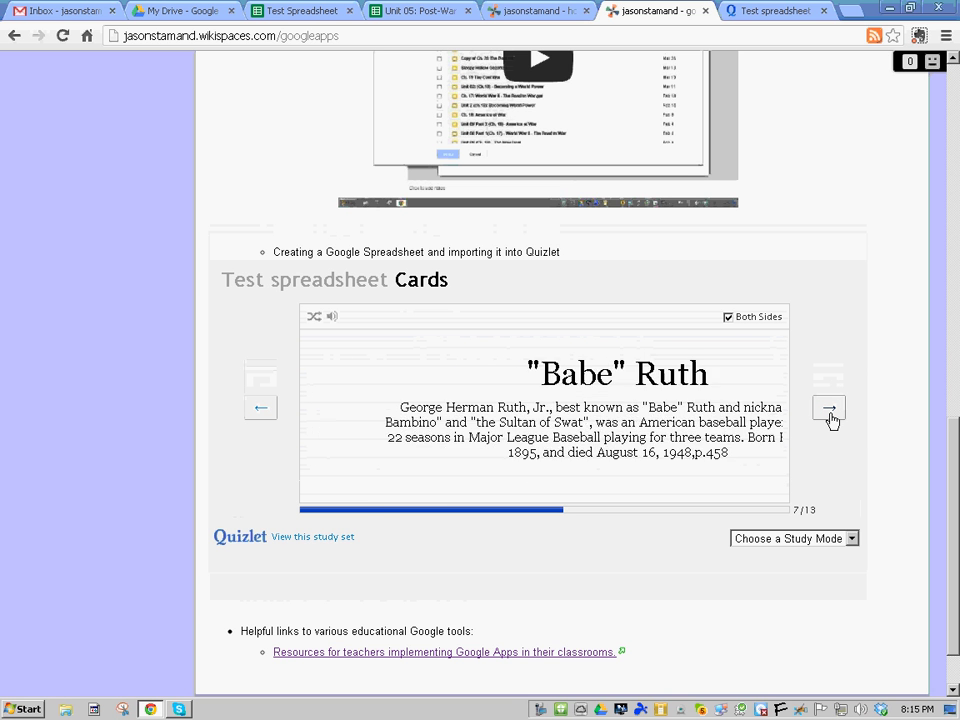
Try single-side and Term First display with flipping, then restore Both Sides and advance
{"action": "left_click", "coordinate": [728, 318]}
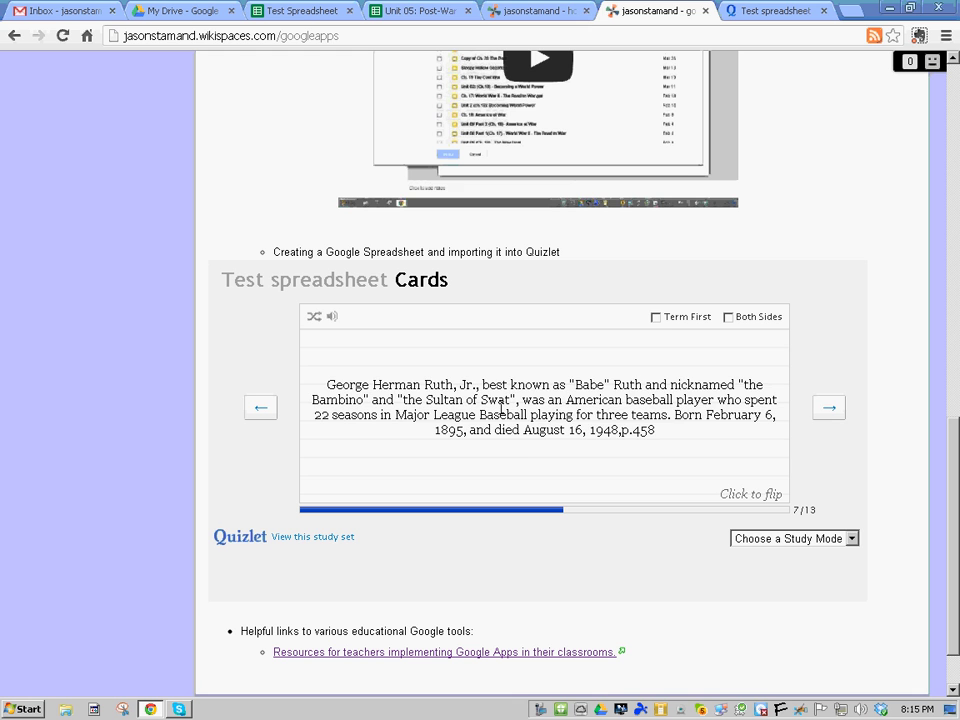
{"action": "left_click", "coordinate": [502, 408]}
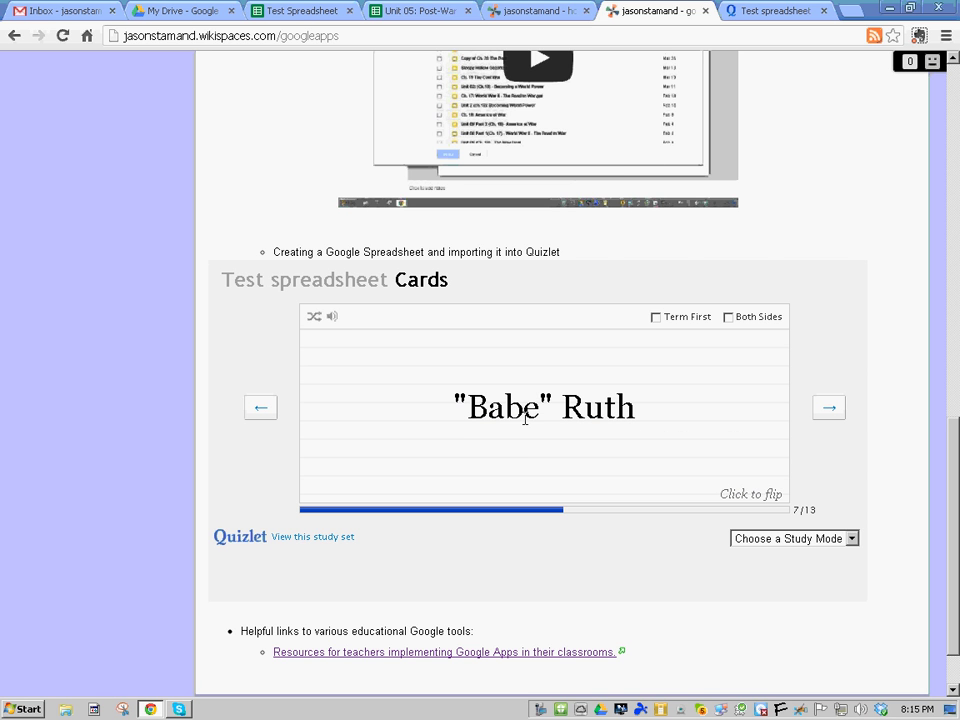
{"action": "left_click", "coordinate": [656, 318]}
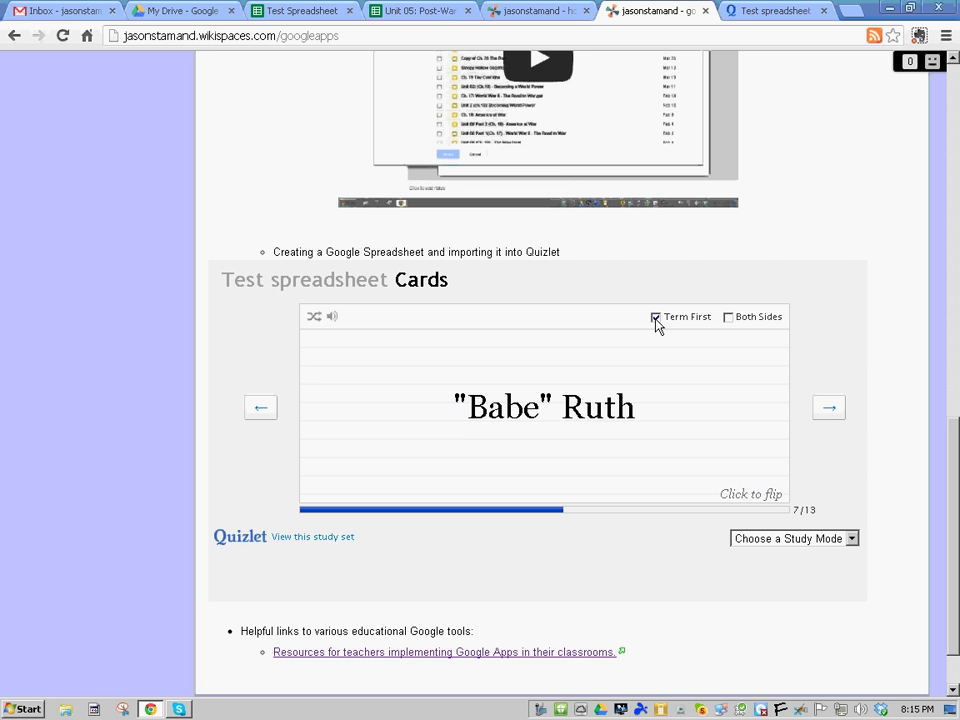
{"action": "left_click", "coordinate": [660, 409]}
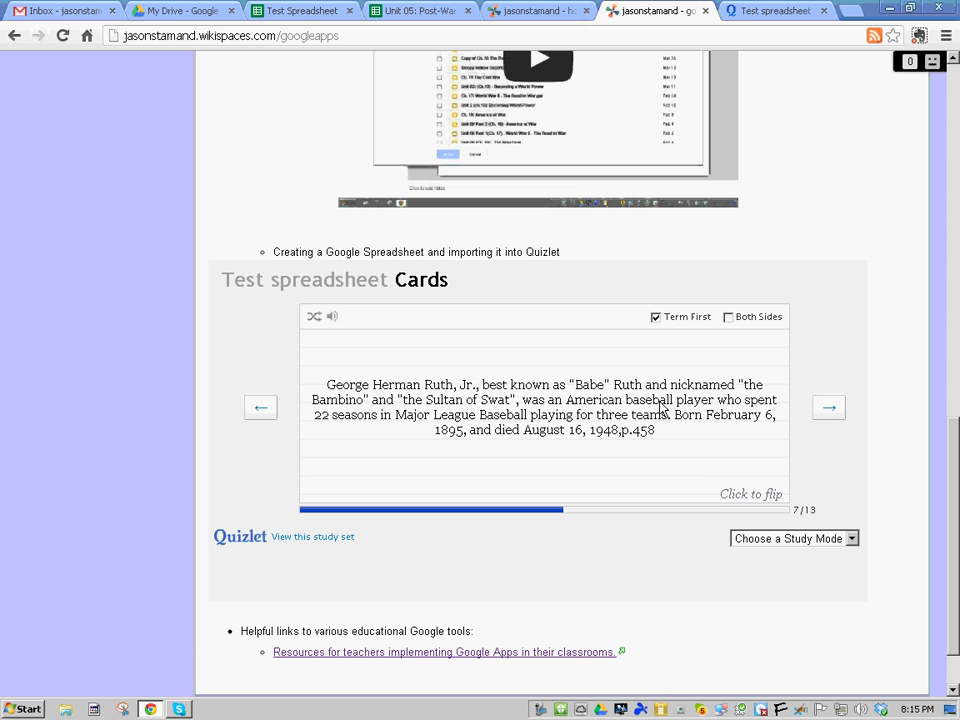
{"action": "left_click", "coordinate": [830, 414]}
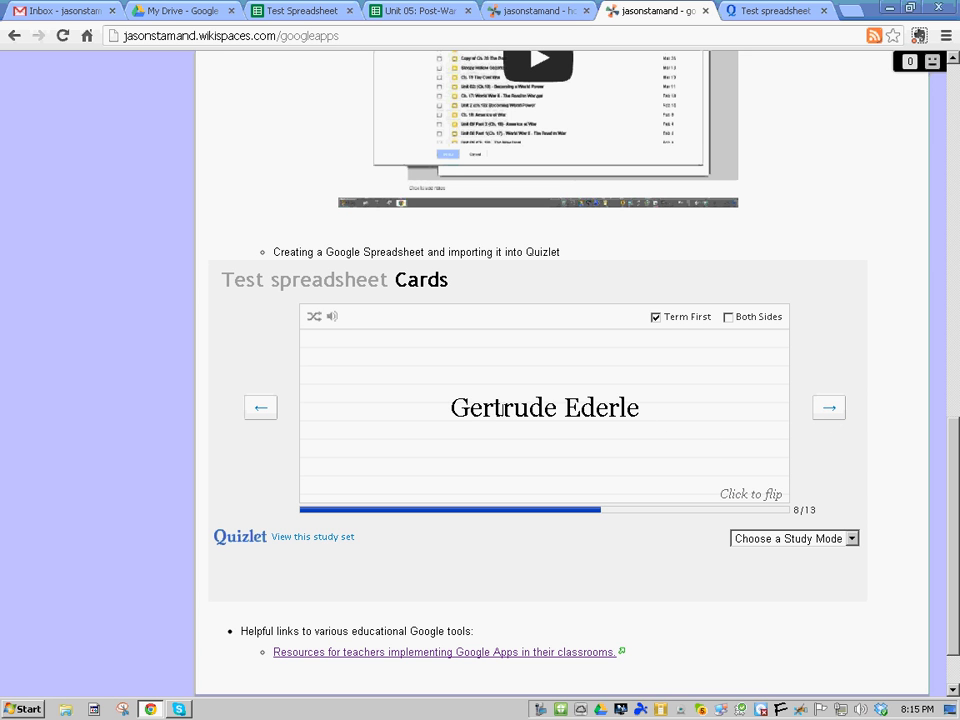
{"action": "left_click", "coordinate": [547, 432]}
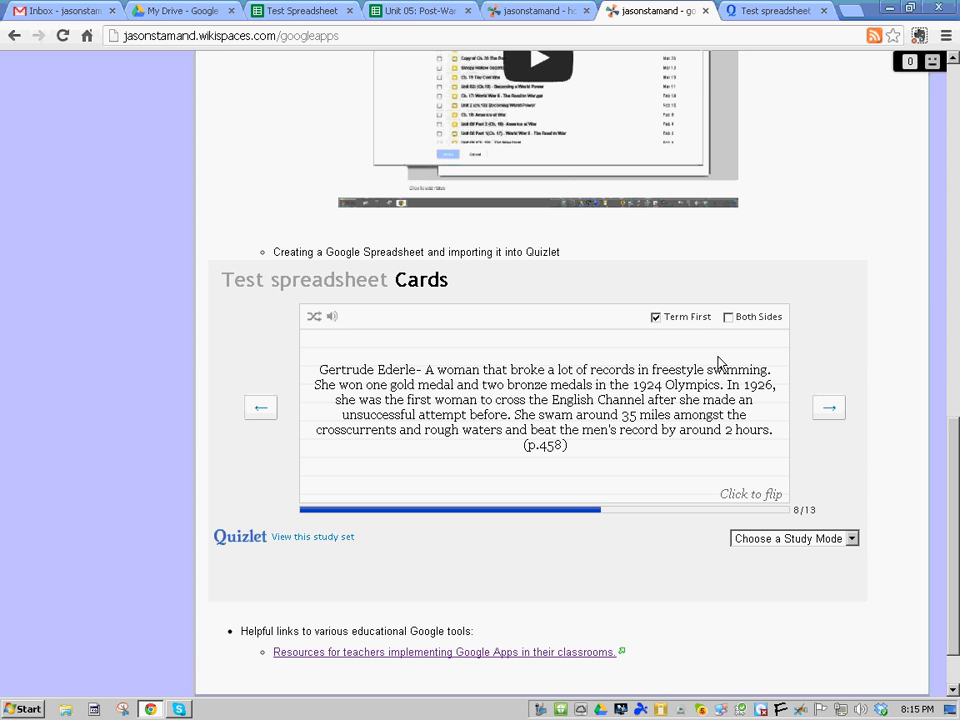
{"action": "left_click", "coordinate": [729, 318]}
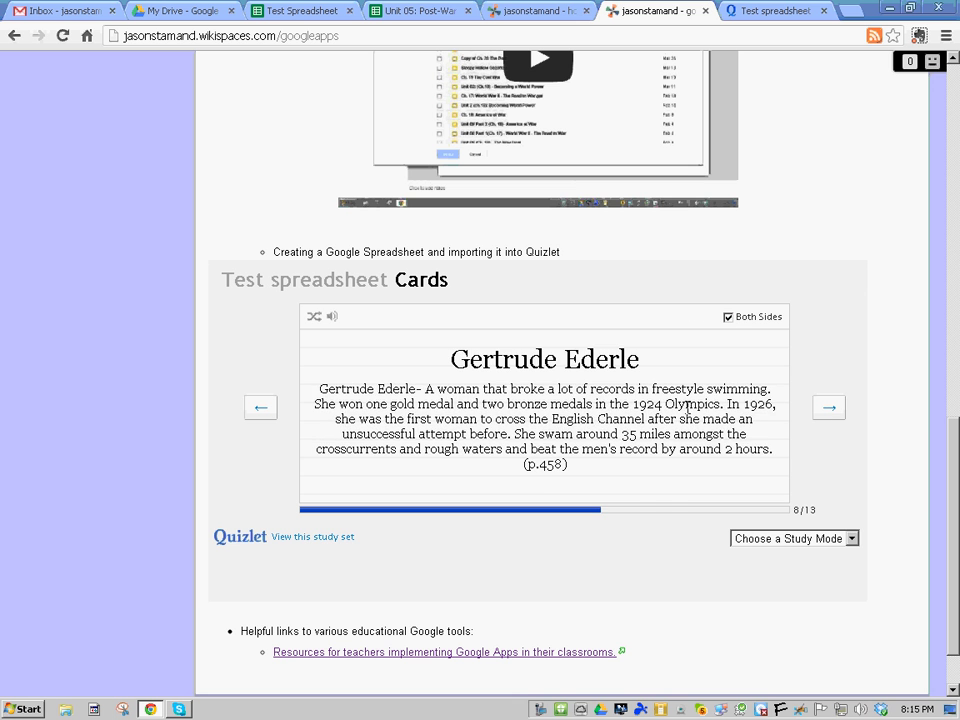
{"action": "left_click", "coordinate": [825, 412]}
Switch the widget to Learn mode, then back to Flashcards at card 1, Demographics
{"action": "left_click", "coordinate": [825, 413]}
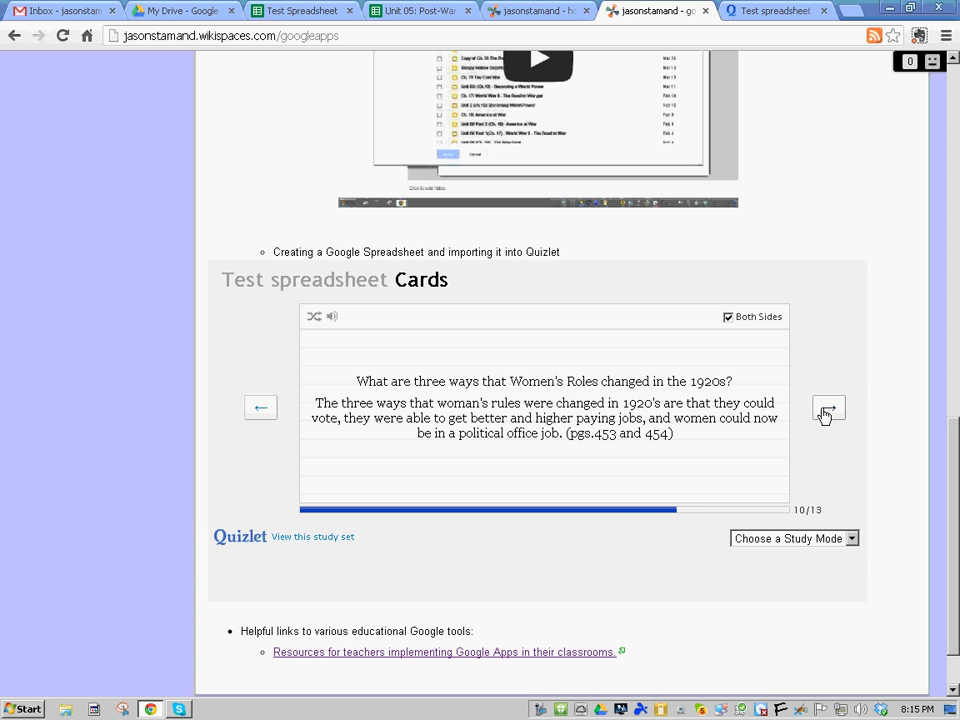
{"action": "left_click", "coordinate": [793, 538]}
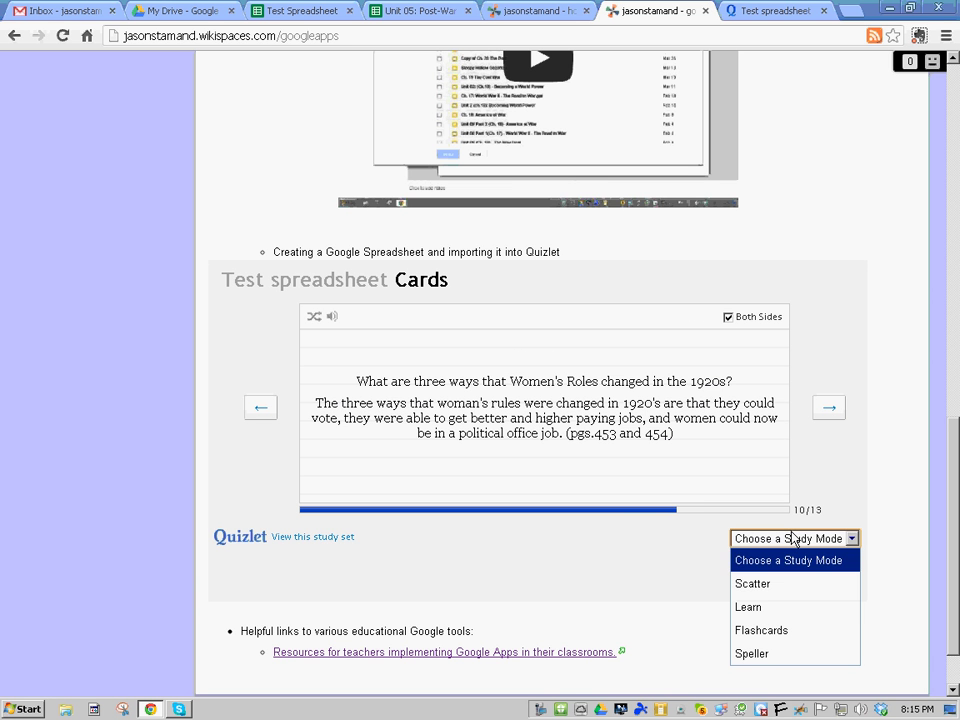
{"action": "left_click", "coordinate": [758, 610]}
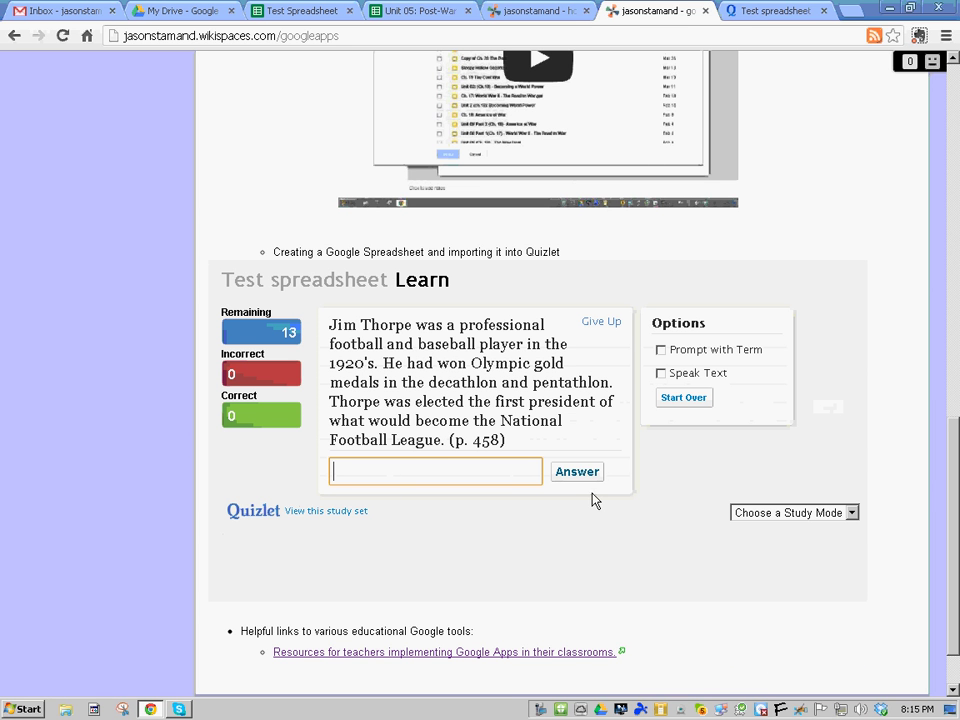
{"action": "left_click", "coordinate": [795, 513]}
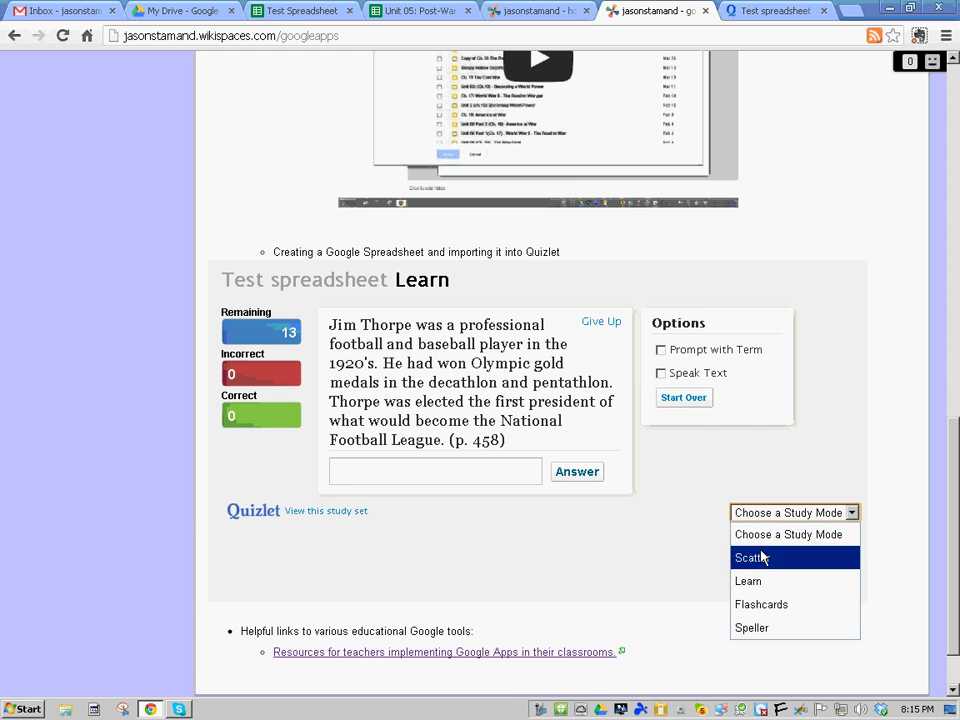
{"action": "left_click", "coordinate": [752, 604]}
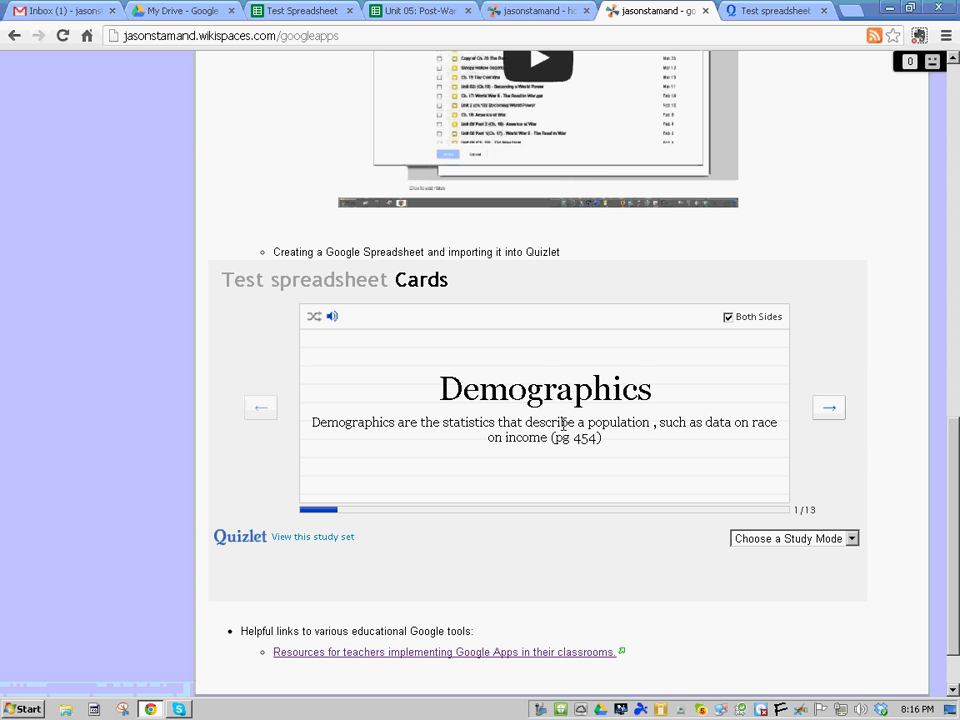
{"action": "scroll", "coordinate": [681, 443], "scroll_direction": "up", "scroll_amount": 15}
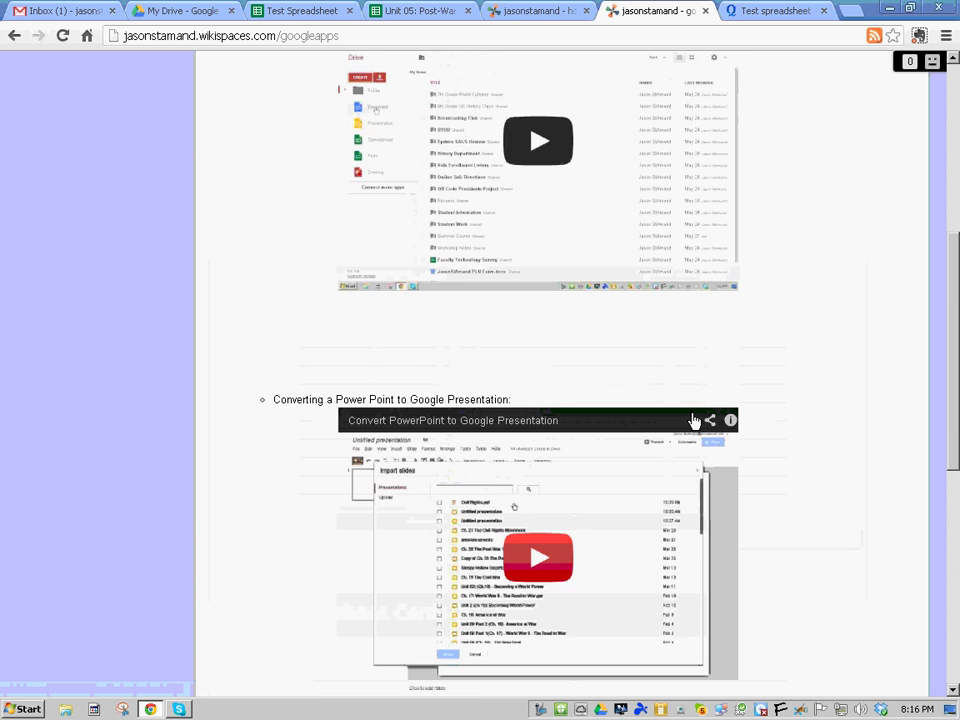
{"action": "scroll", "coordinate": [693, 413], "scroll_direction": "down", "scroll_amount": 15}
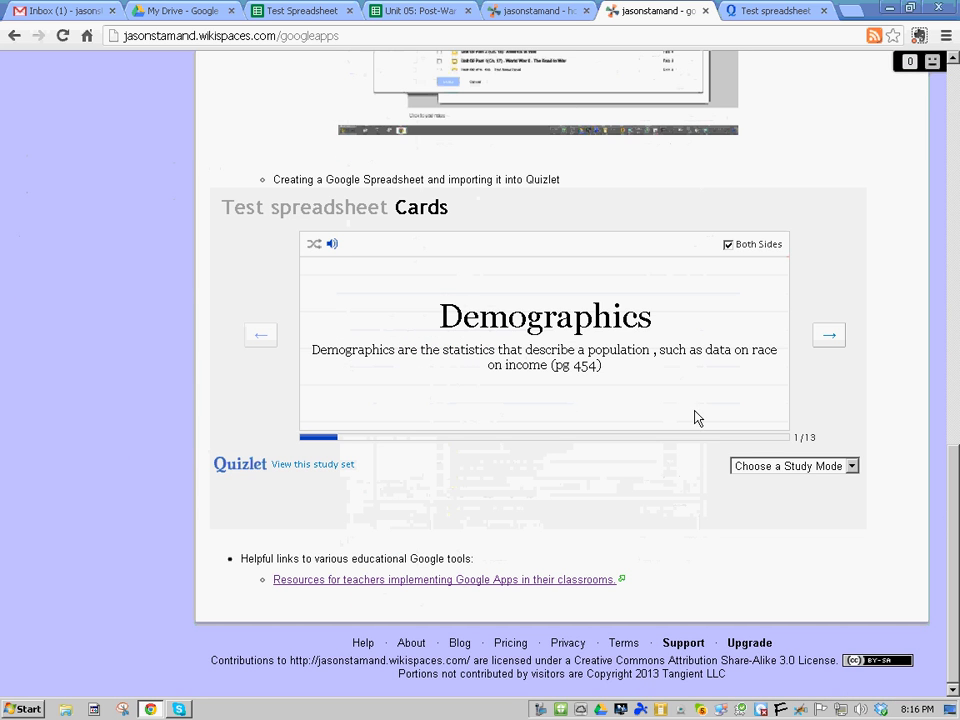